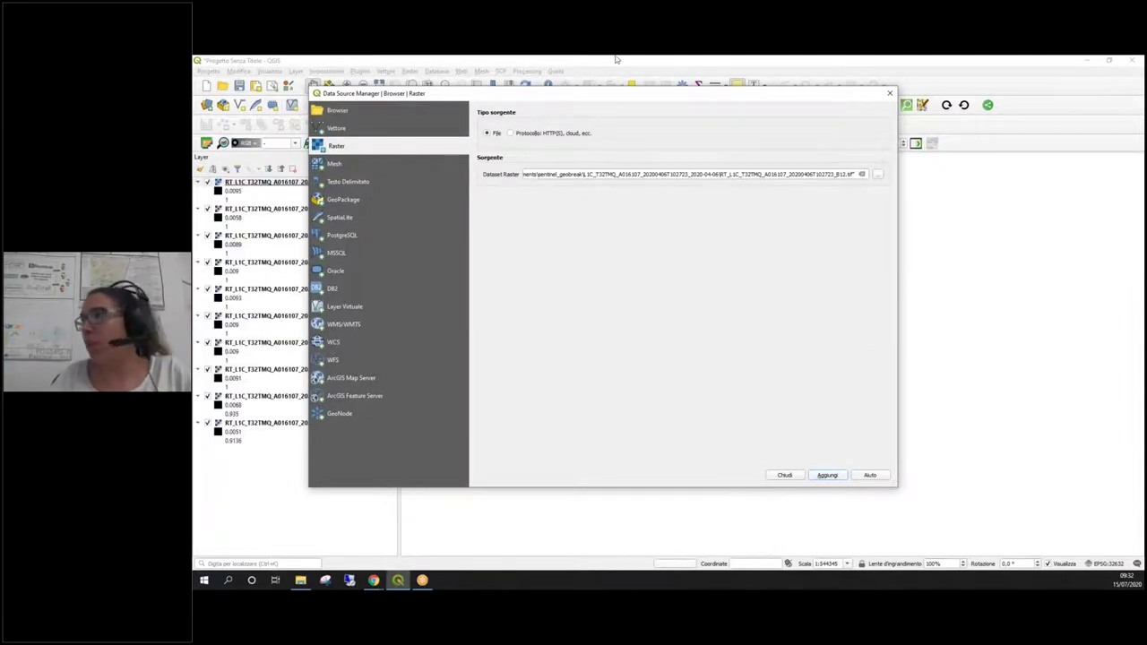
- Open the Semi-Automatic Classification Plugin's band set and refresh its single band list with the loaded layers
click(890, 93)
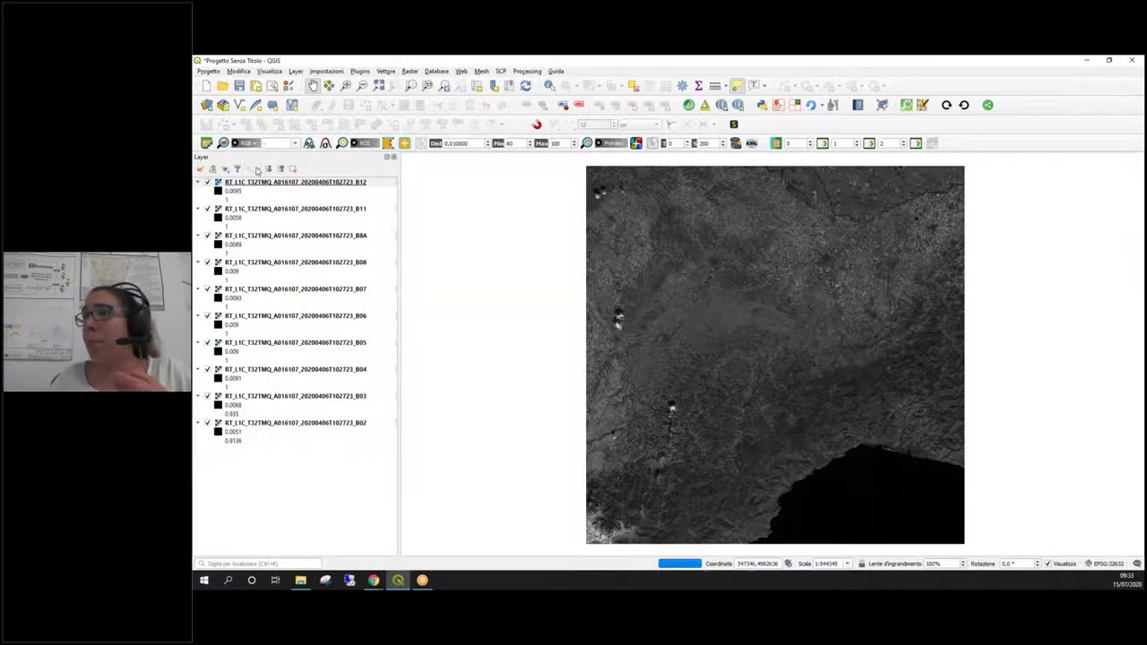
click(207, 144)
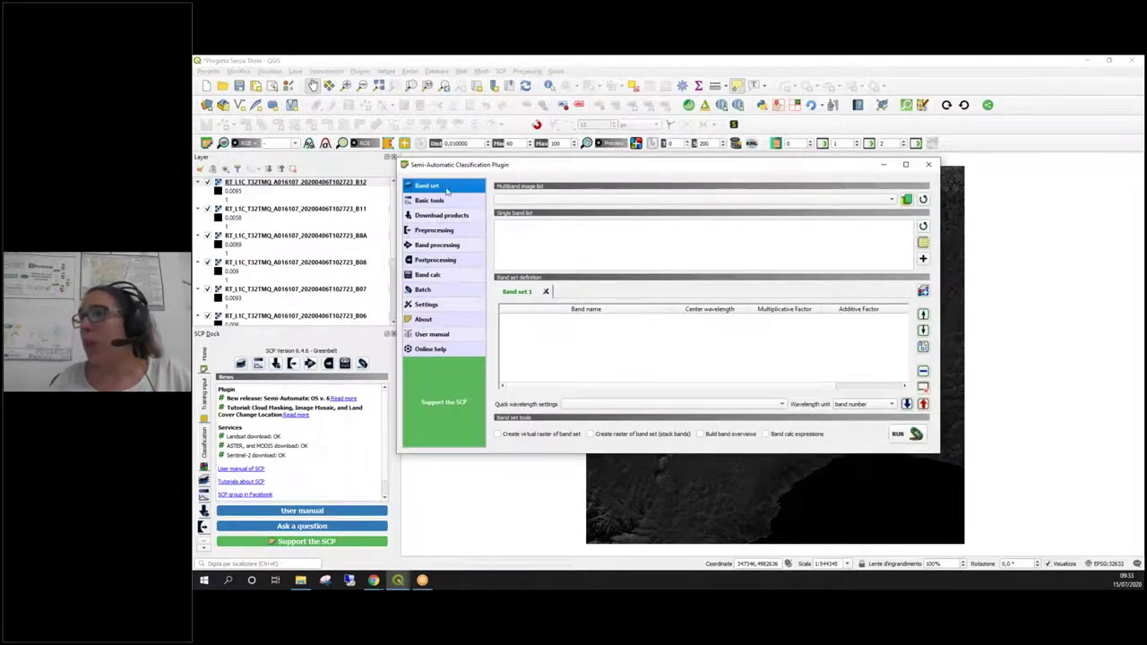
click(923, 226)
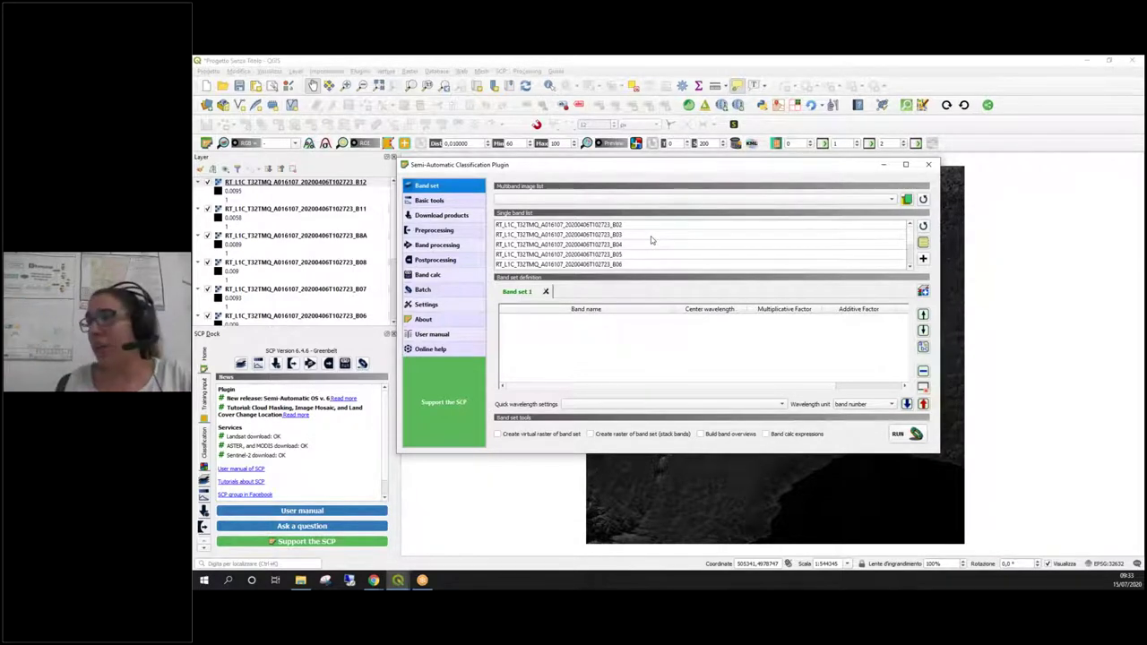
- Examine the virtual raster creation tool's option for placing each input file into a separate band
click(409, 70)
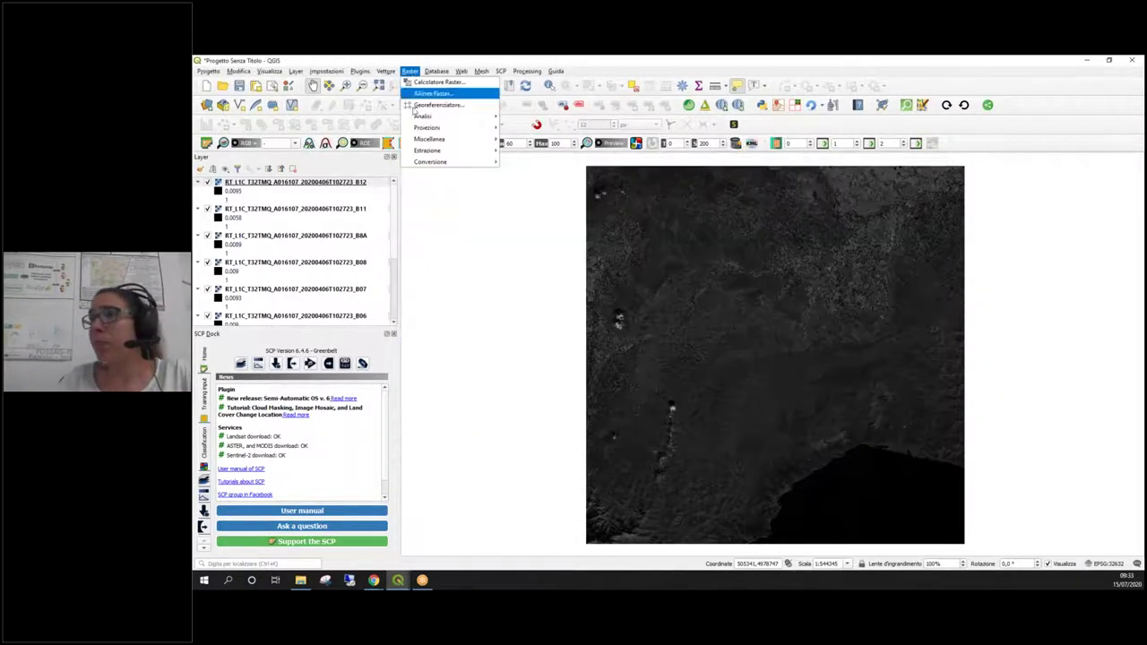
mouse_move(448, 139)
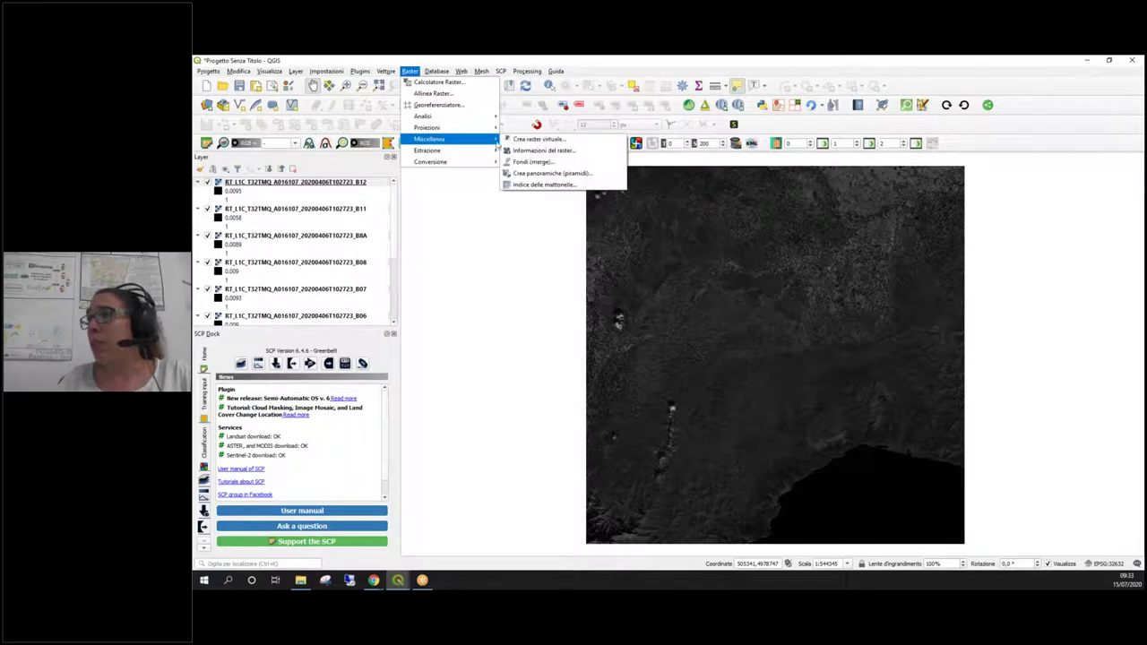
click(553, 161)
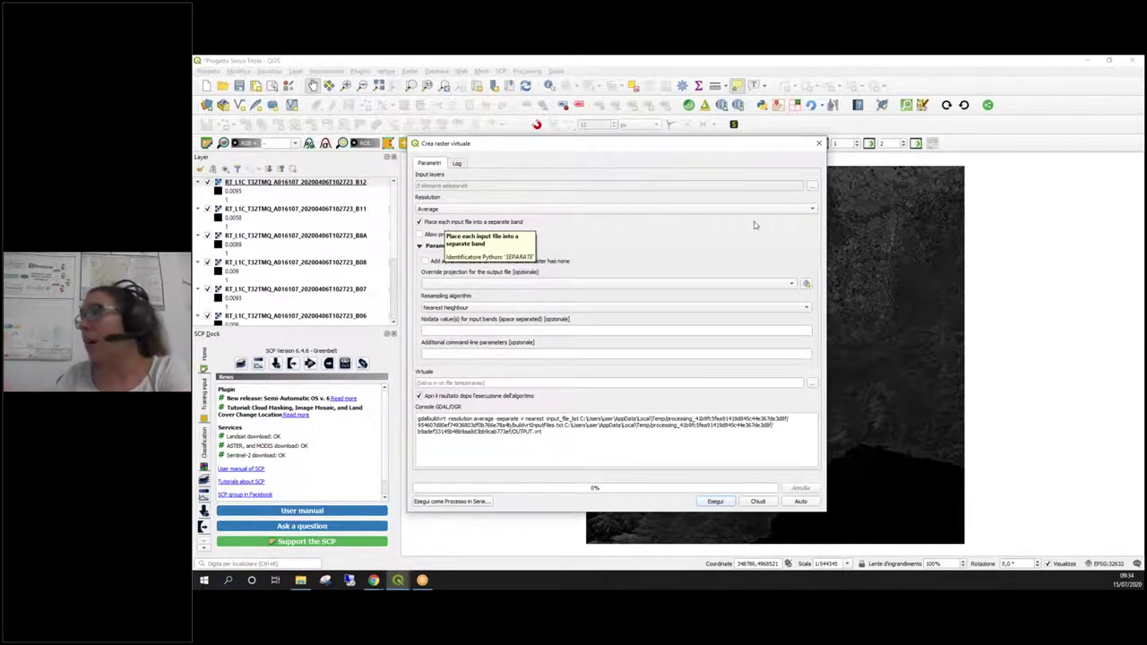
click(818, 144)
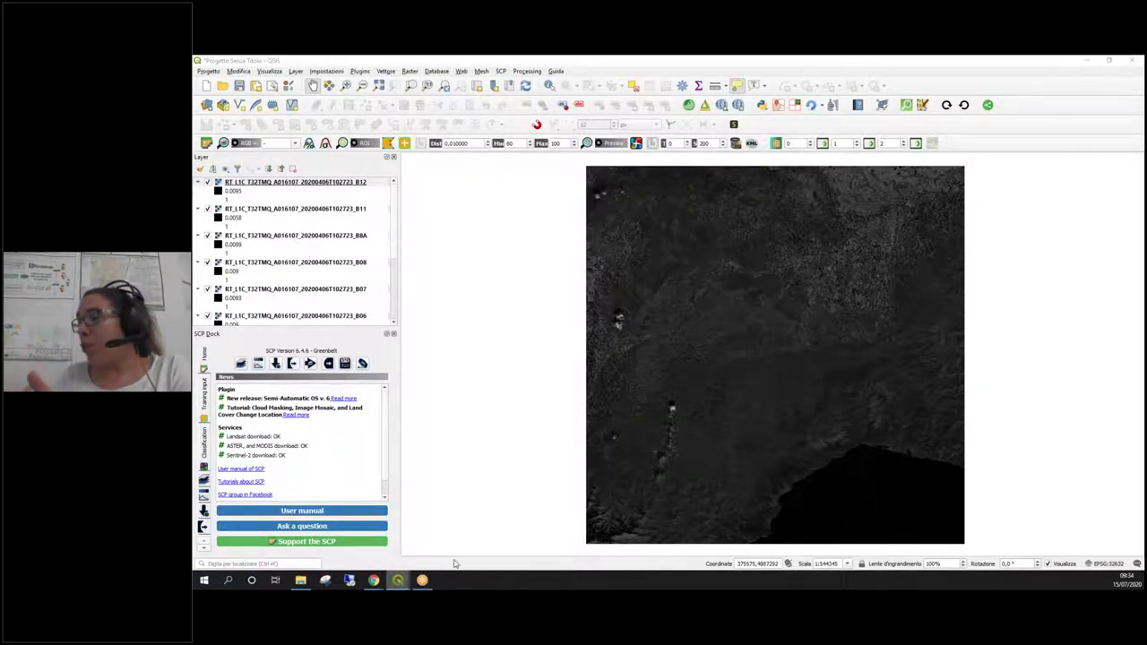
- Add all the listed Sentinel-2 bands, B02 to B12 including B8A, to Band set 1
click(398, 534)
drag(693, 166, 701, 134)
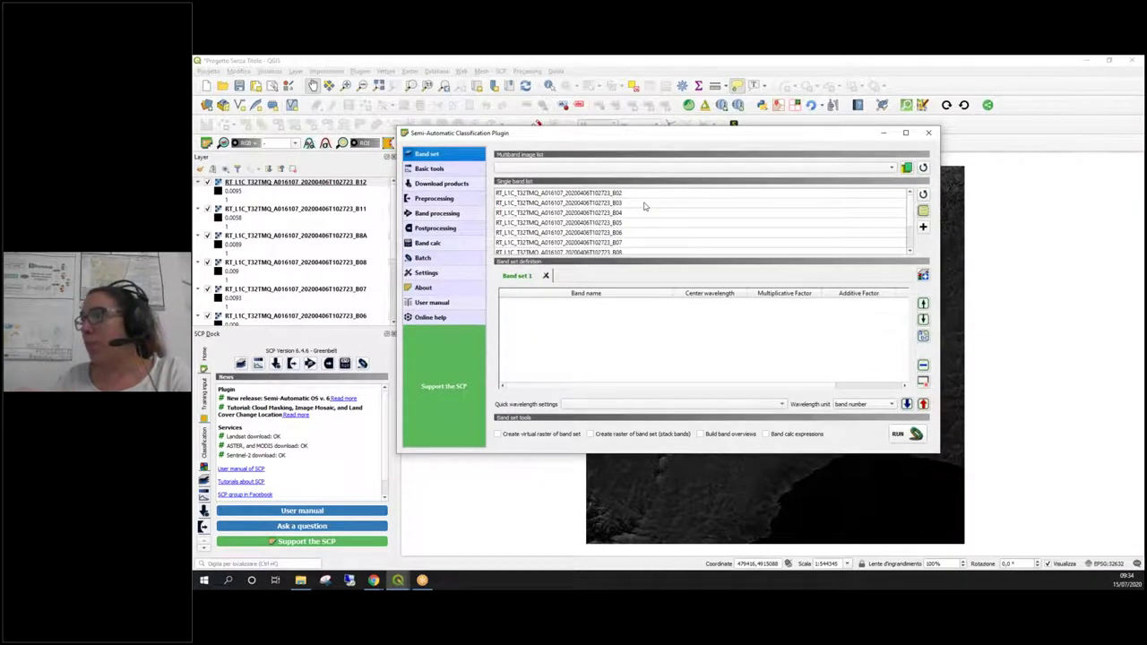
click(923, 211)
click(923, 227)
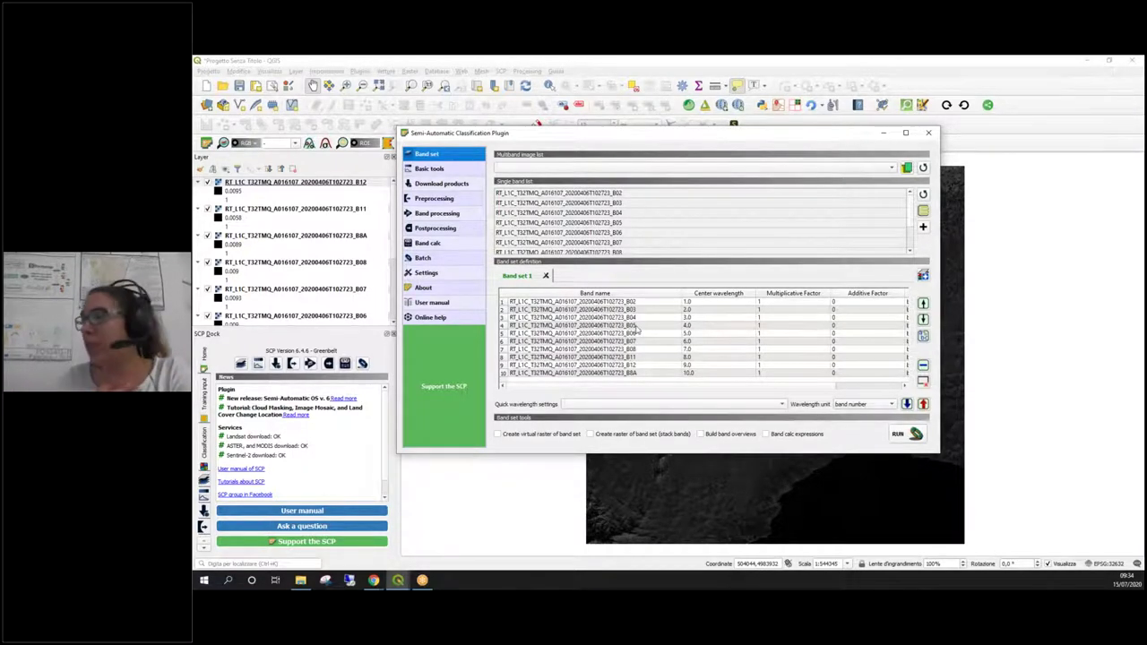
- Move band B8A up in Band set 1 so that it sits between B08 and B11
click(663, 373)
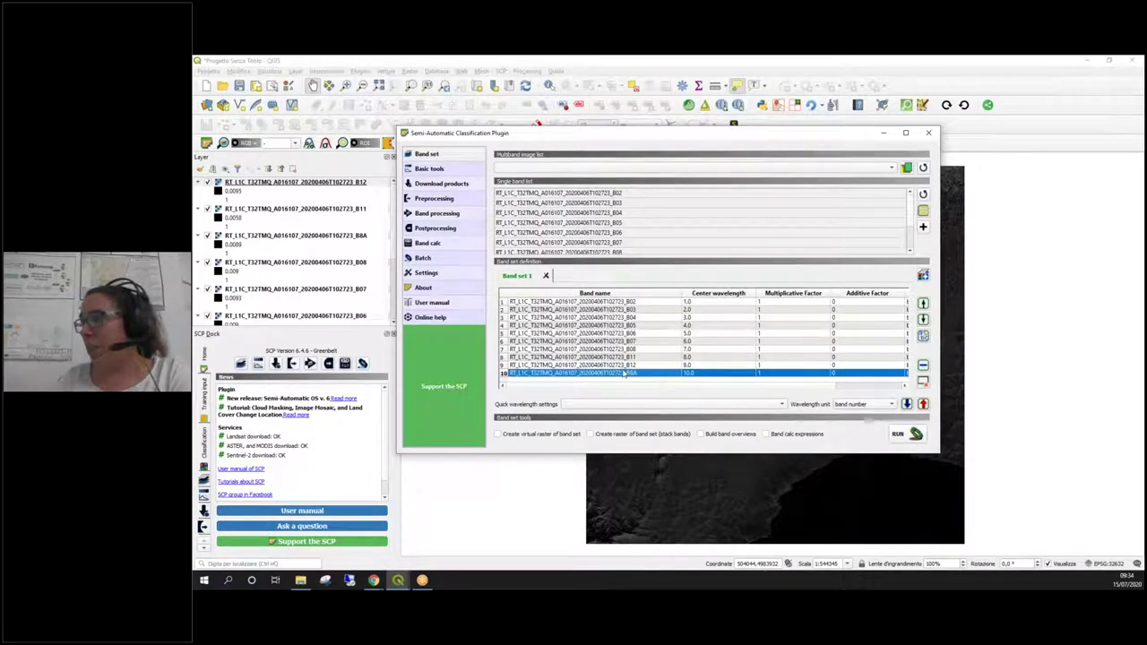
click(923, 304)
click(923, 304)
ctrl+click(642, 358)
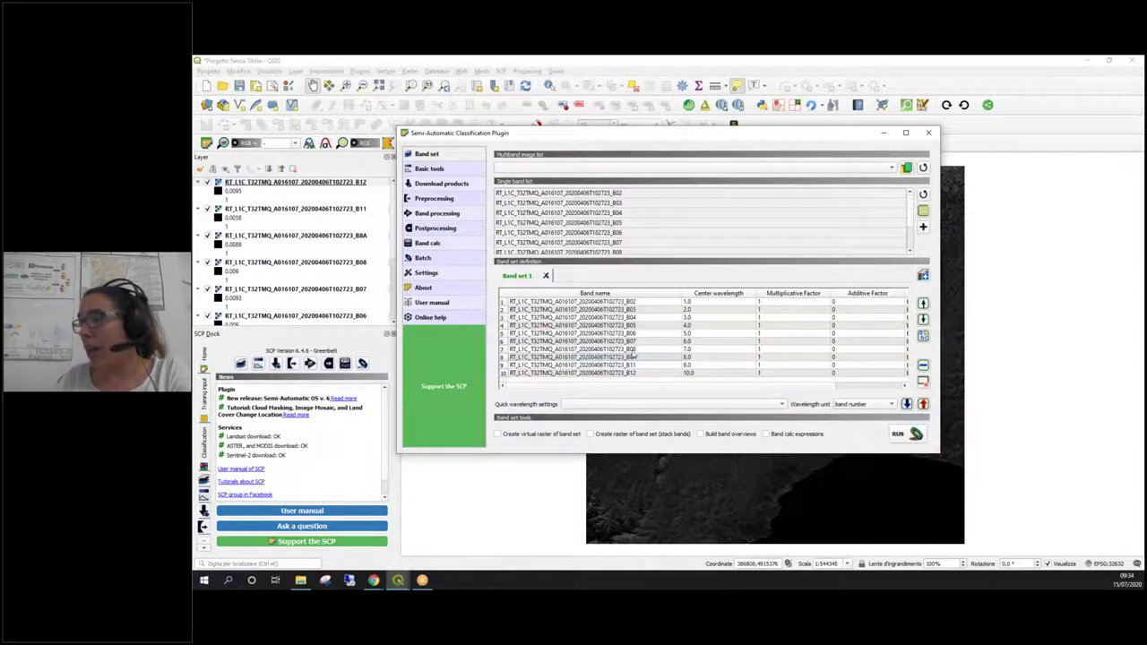
- Apply the Sentinel-2 wavelength preset to Band set 1, enable creating a virtual raster of it, and close the plugin window
click(720, 404)
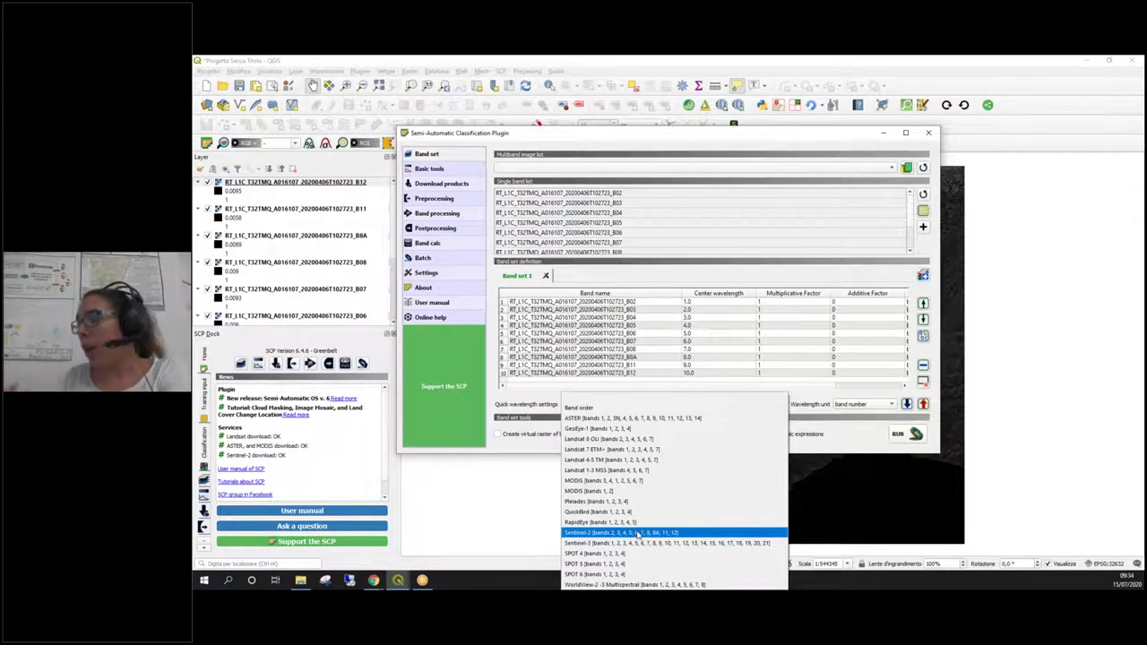
click(717, 532)
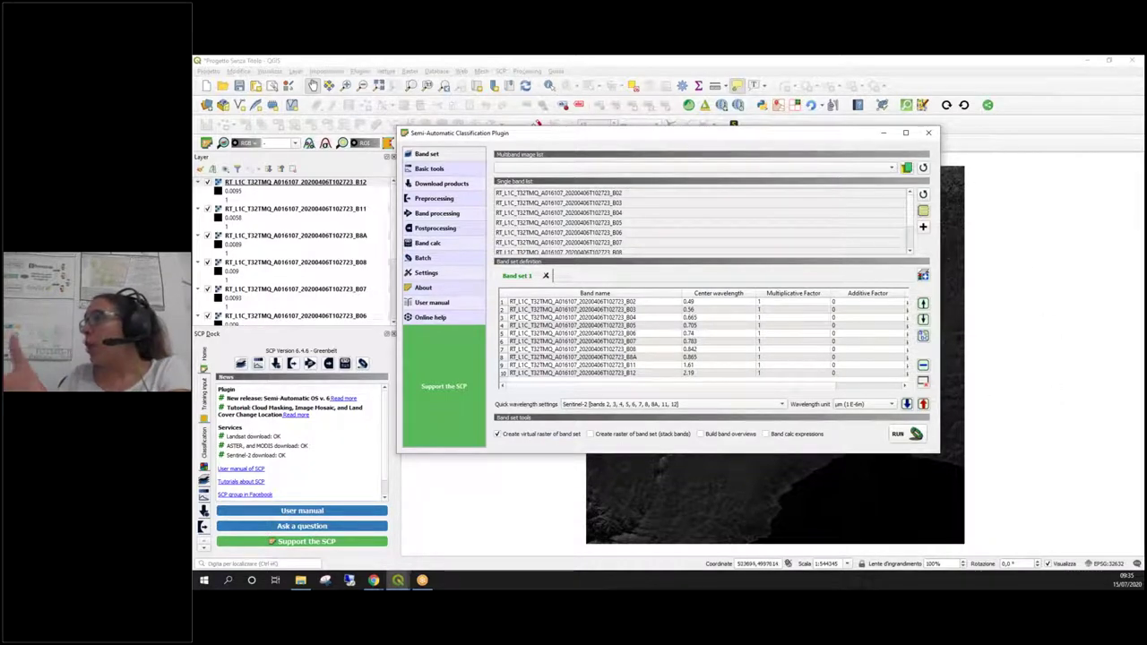
click(928, 132)
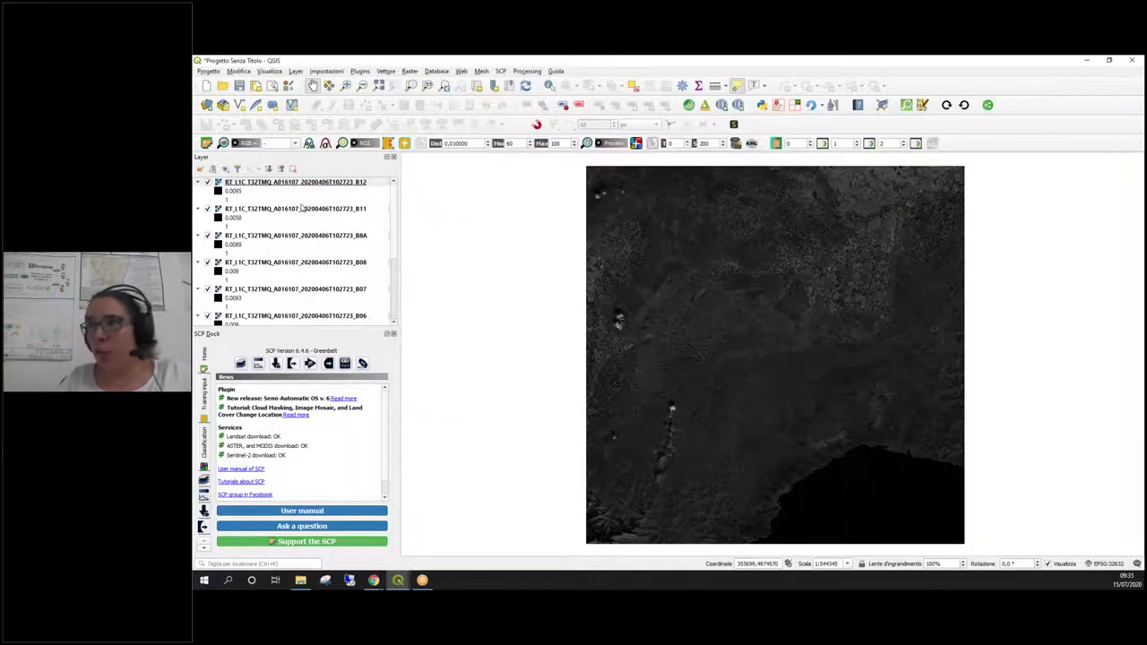
- Remove all the single-band layers, B12 through B02, from the project
click(323, 187)
scroll(310, 224, down, 3)
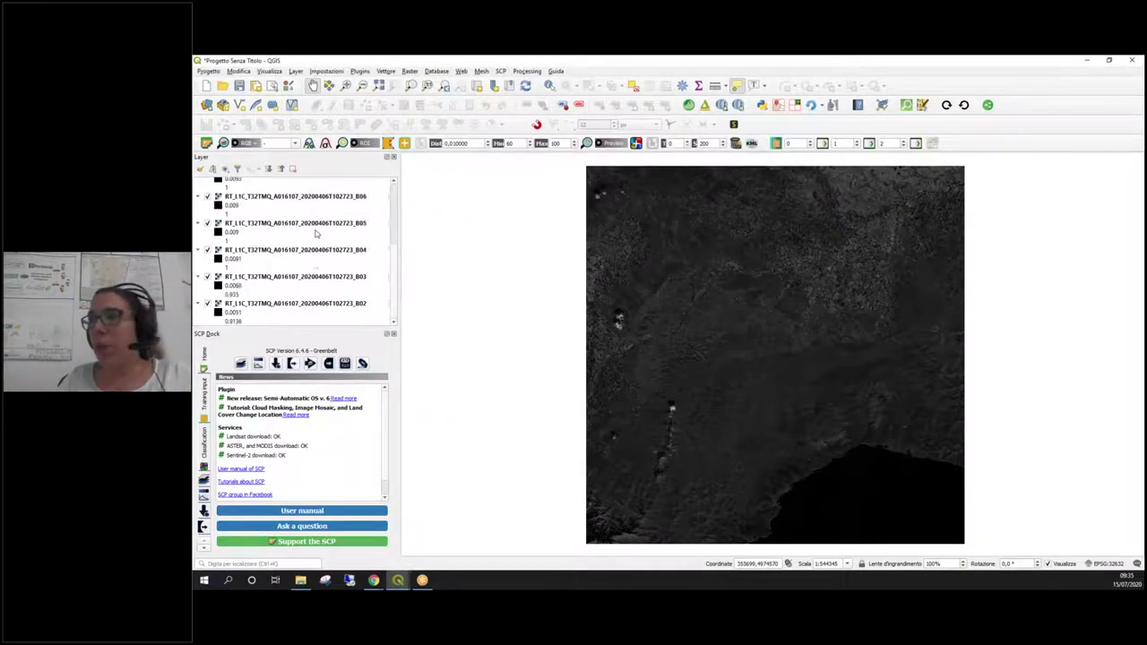
shift+click(301, 305)
right_click(301, 309)
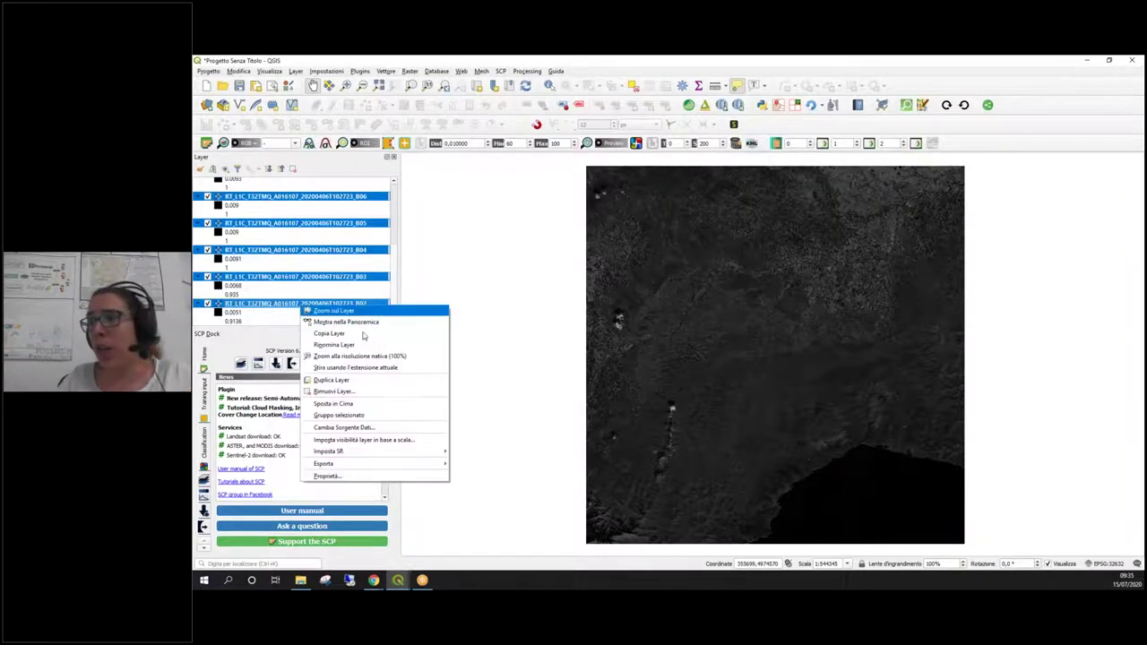
click(356, 392)
click(652, 329)
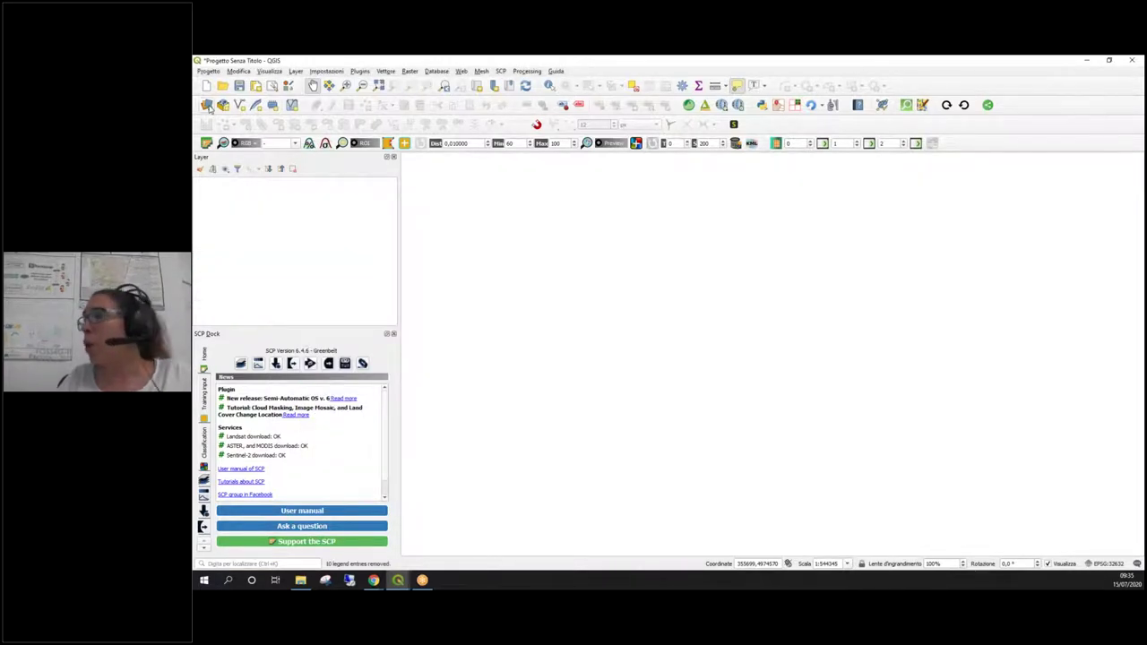
- Load the raster RT_L1C_T32TMQ_A016107_20200406T102723_B0virt_rast.vrt from the sentinel_geobreak folder
click(207, 105)
click(882, 189)
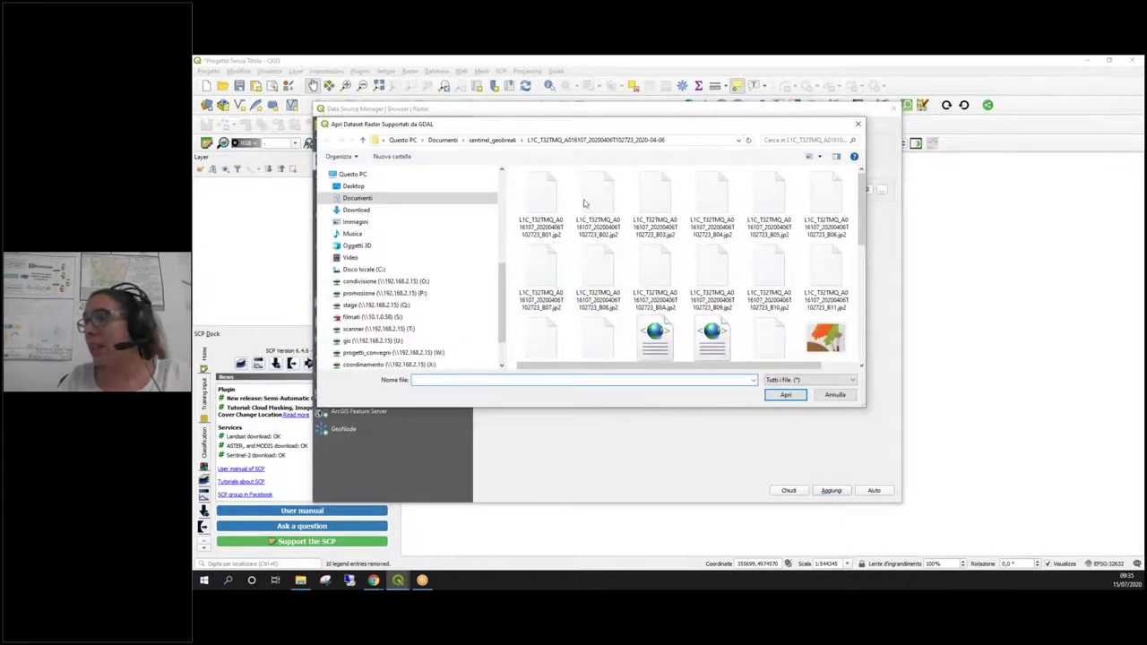
click(659, 279)
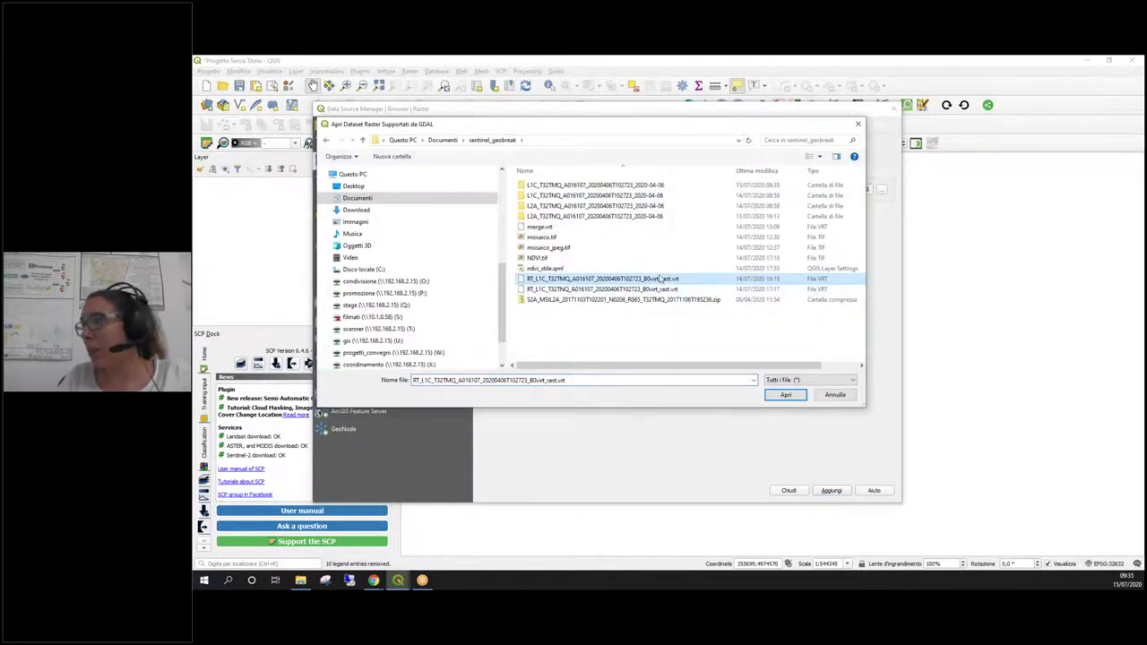
click(786, 394)
click(828, 492)
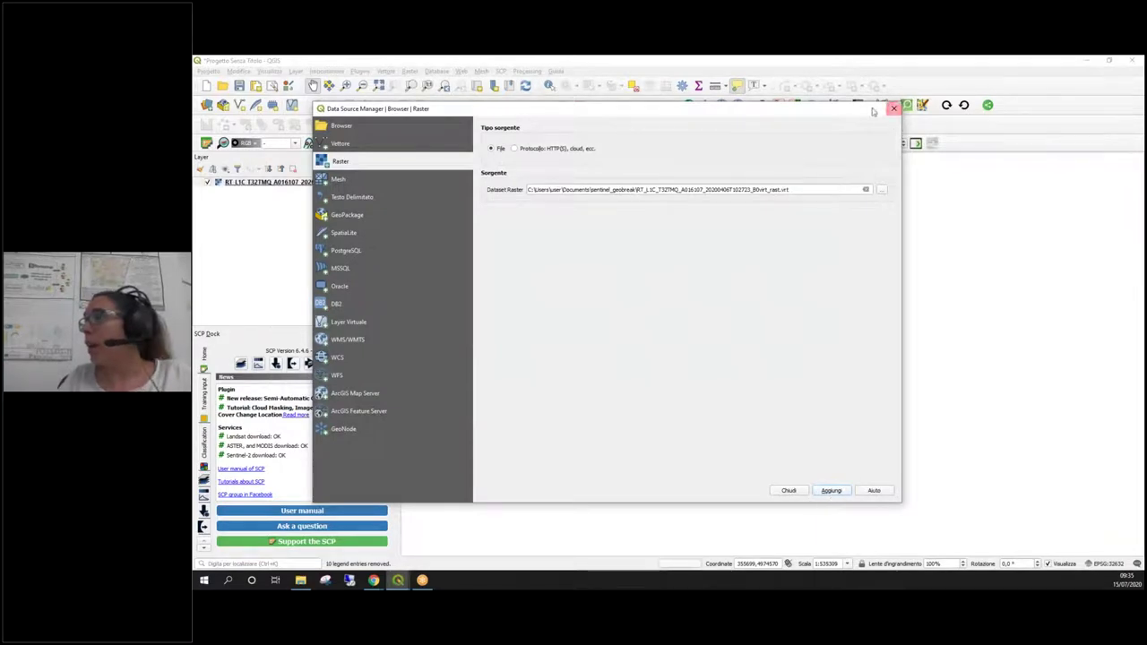
click(790, 491)
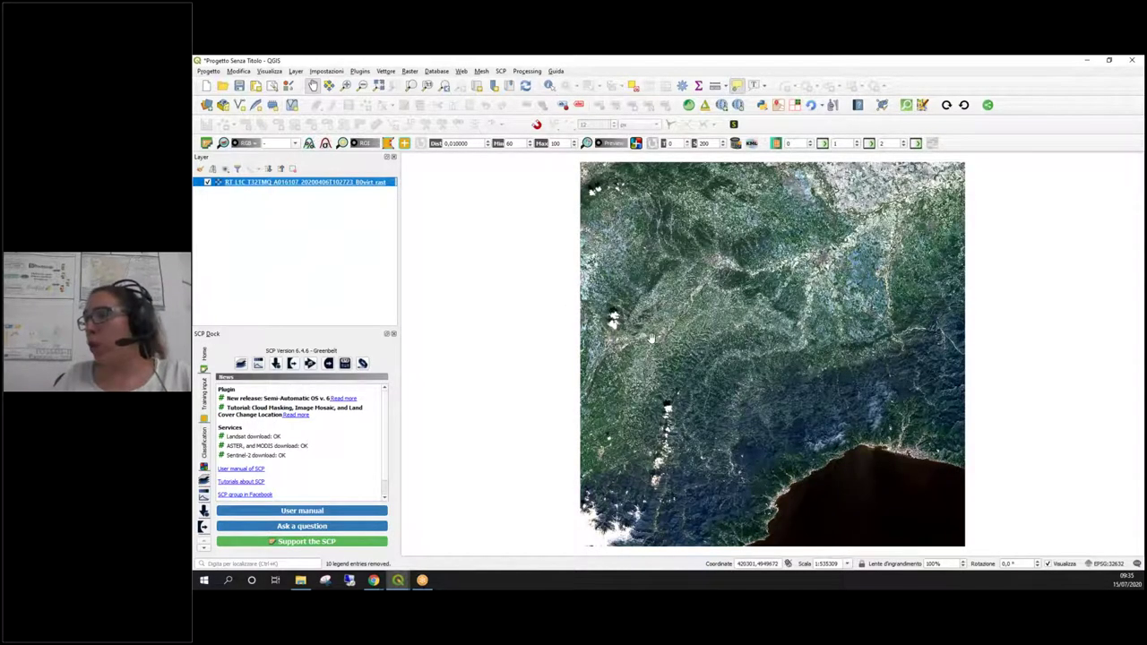
- Examine the virtual raster layer's source information and per-band statistics in its properties
right_click(293, 184)
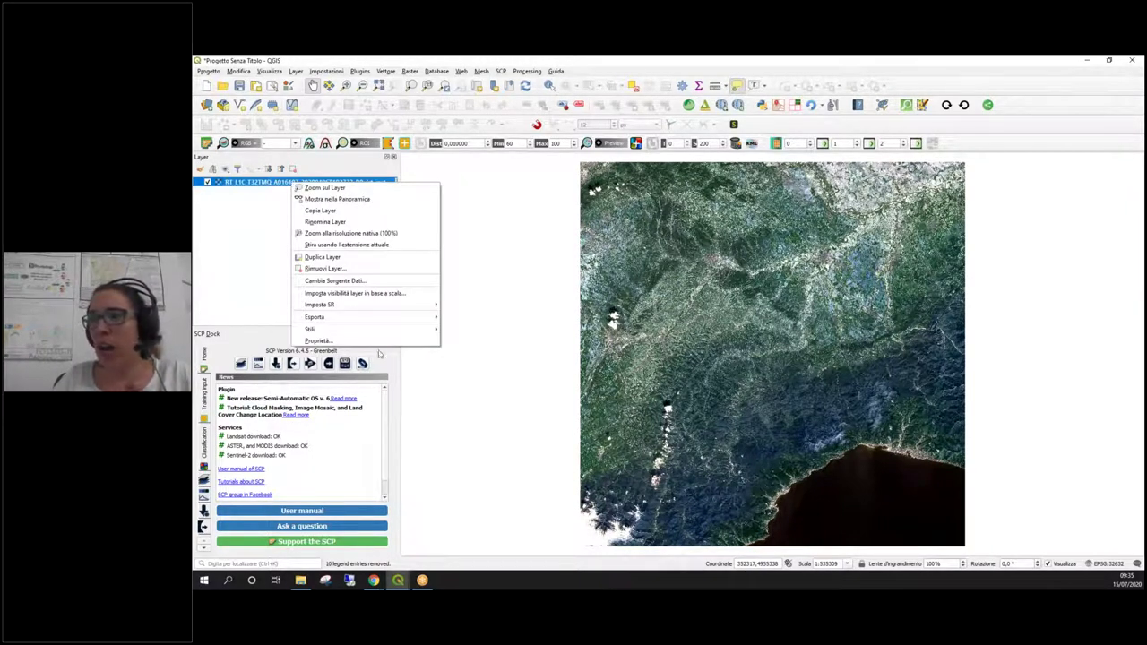
click(376, 348)
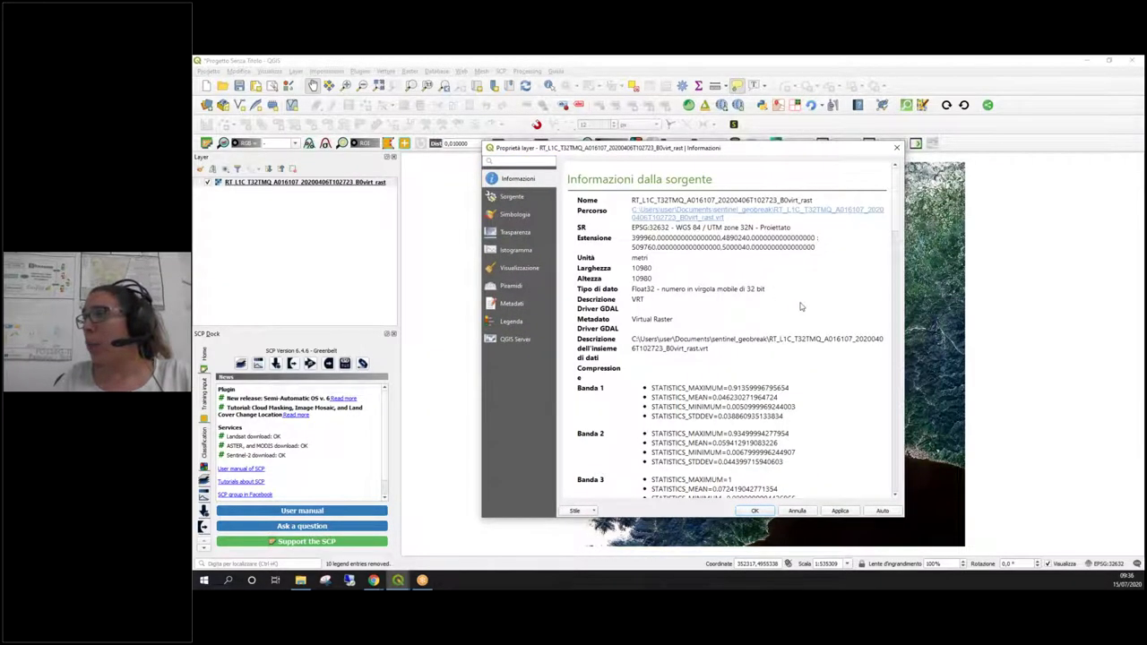
scroll(798, 309, down, 4)
scroll(708, 315, down, 9)
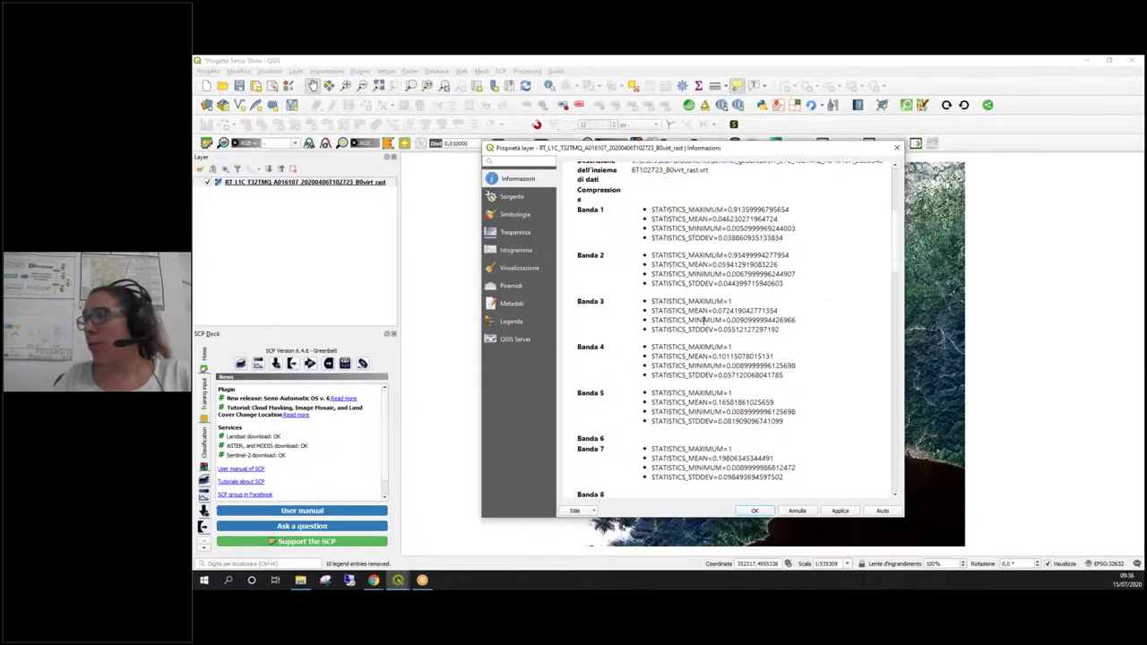
scroll(705, 327, up, 14)
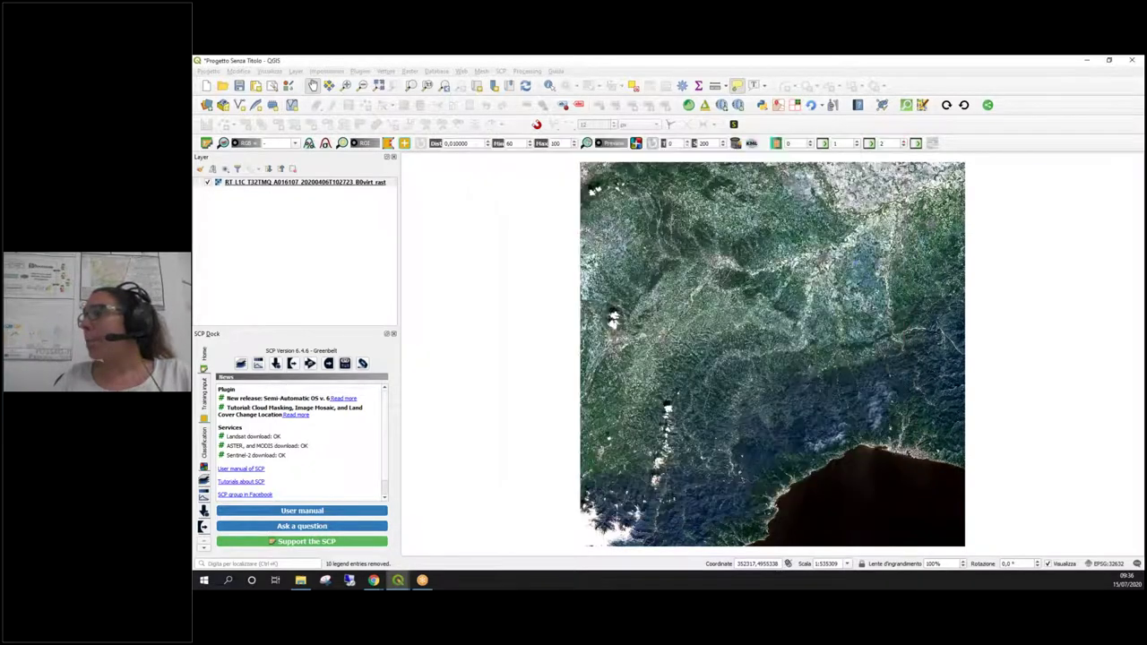
click(897, 149)
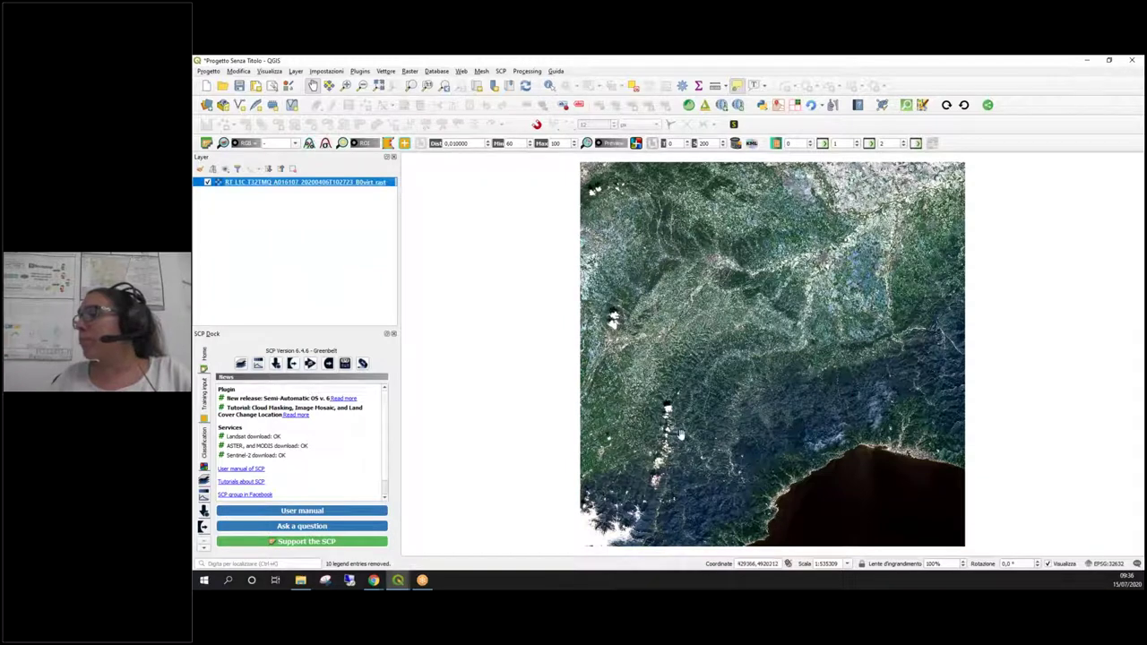
- Set the virtual raster's multiband symbology to Banda 03 for red and Banda 01 for blue, and apply it
right_click(302, 185)
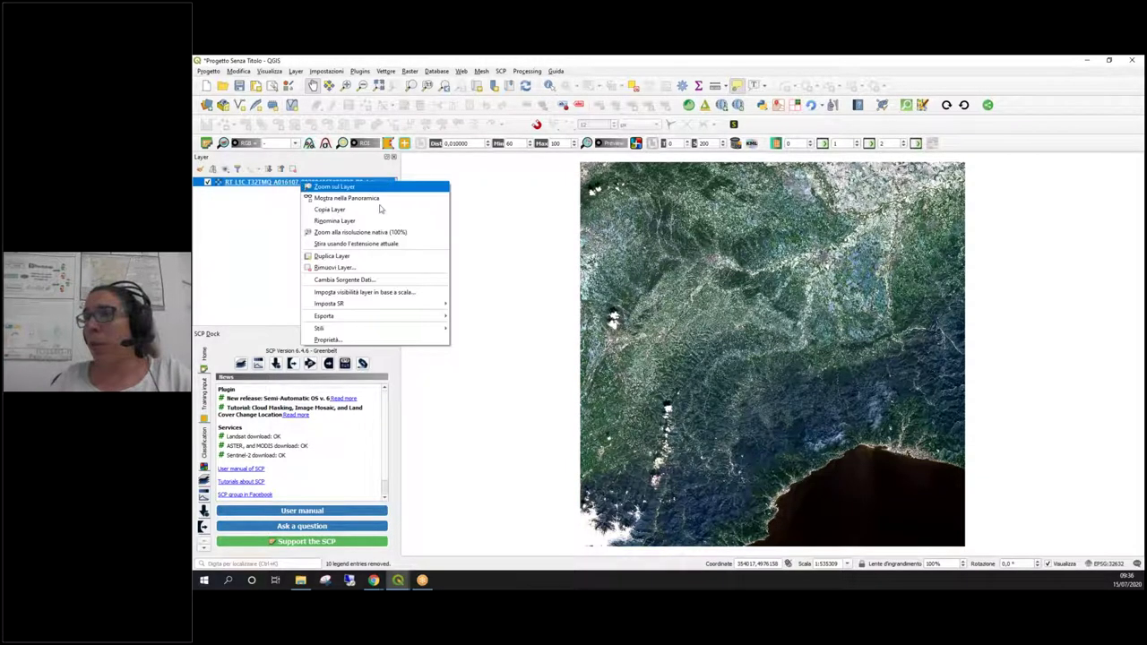
click(388, 347)
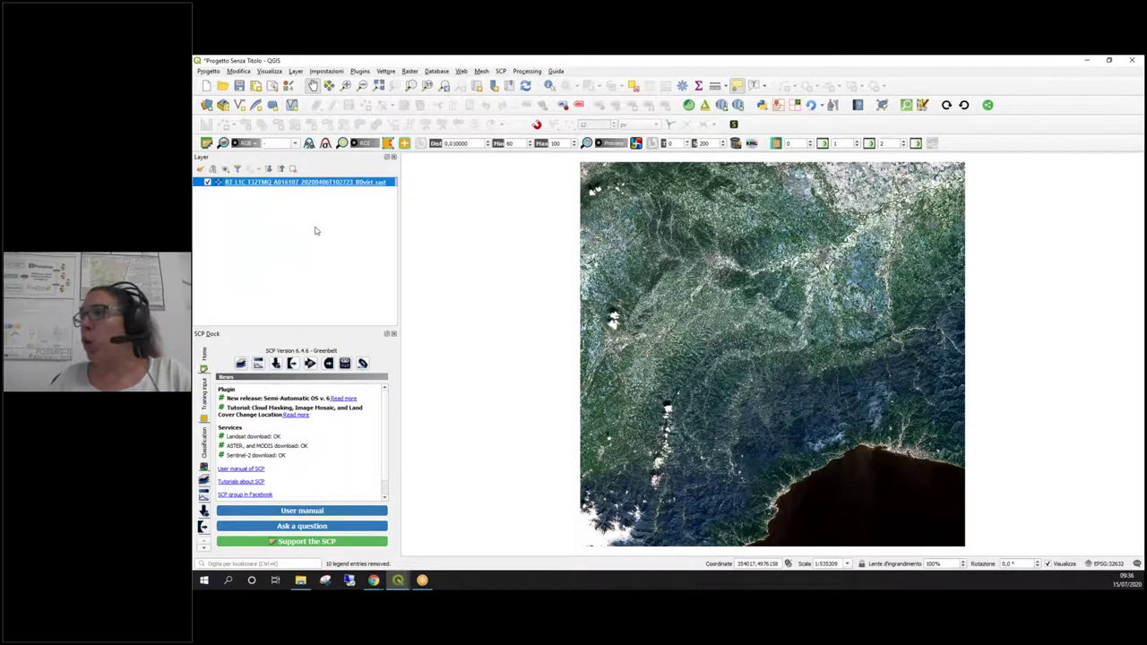
click(513, 231)
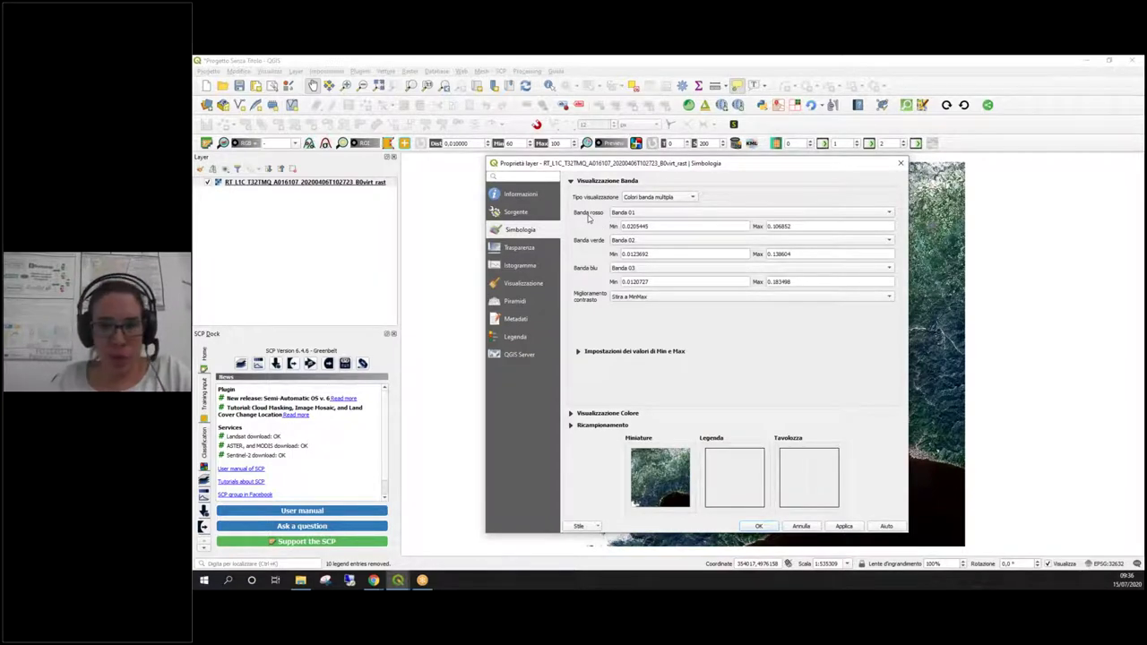
drag(703, 167, 653, 154)
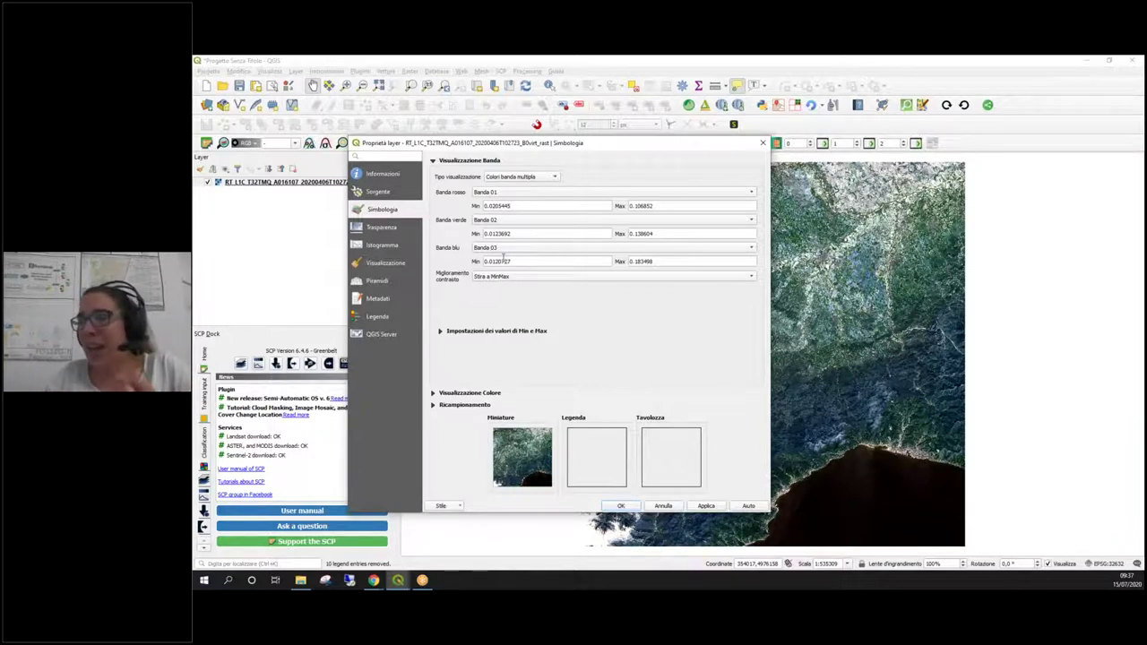
click(520, 193)
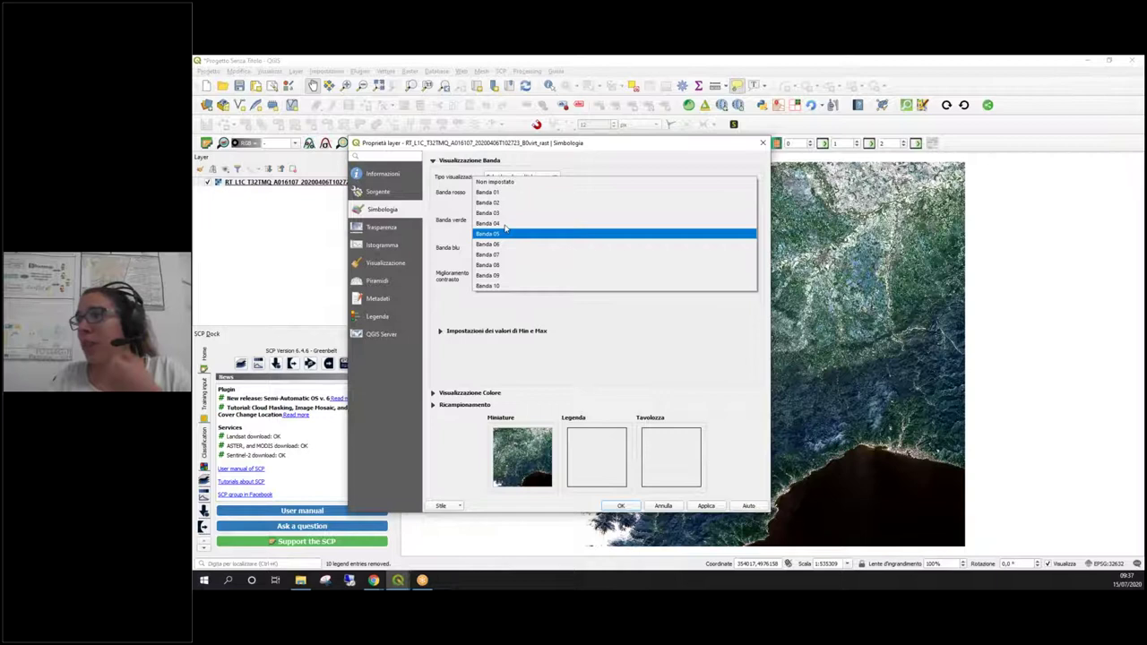
click(511, 214)
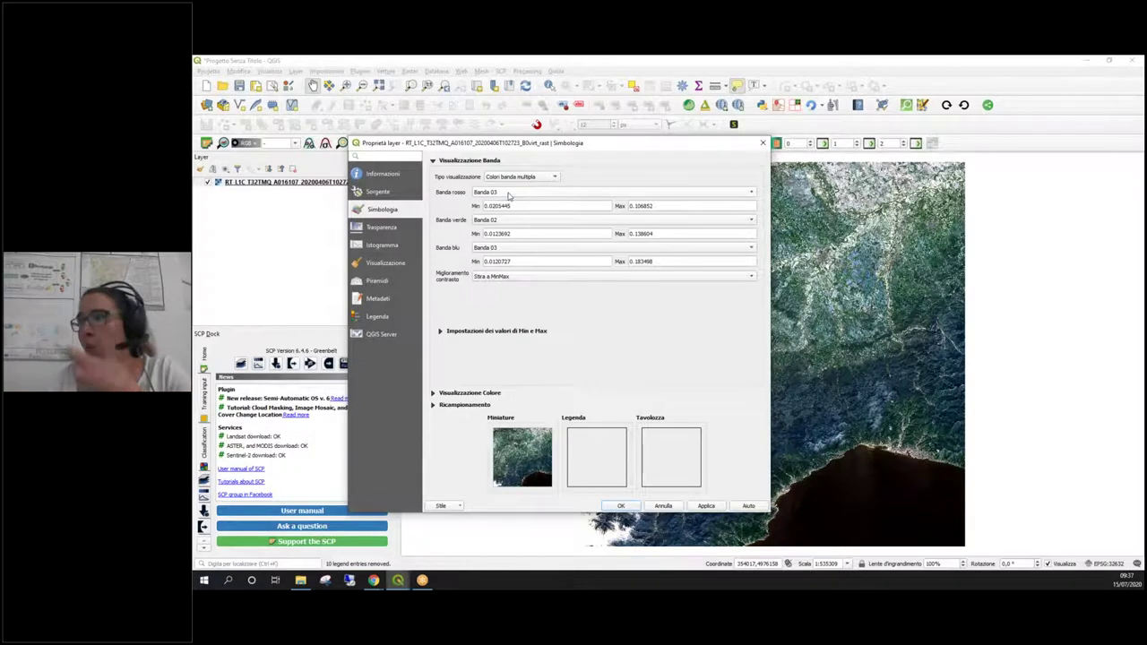
click(493, 252)
click(493, 224)
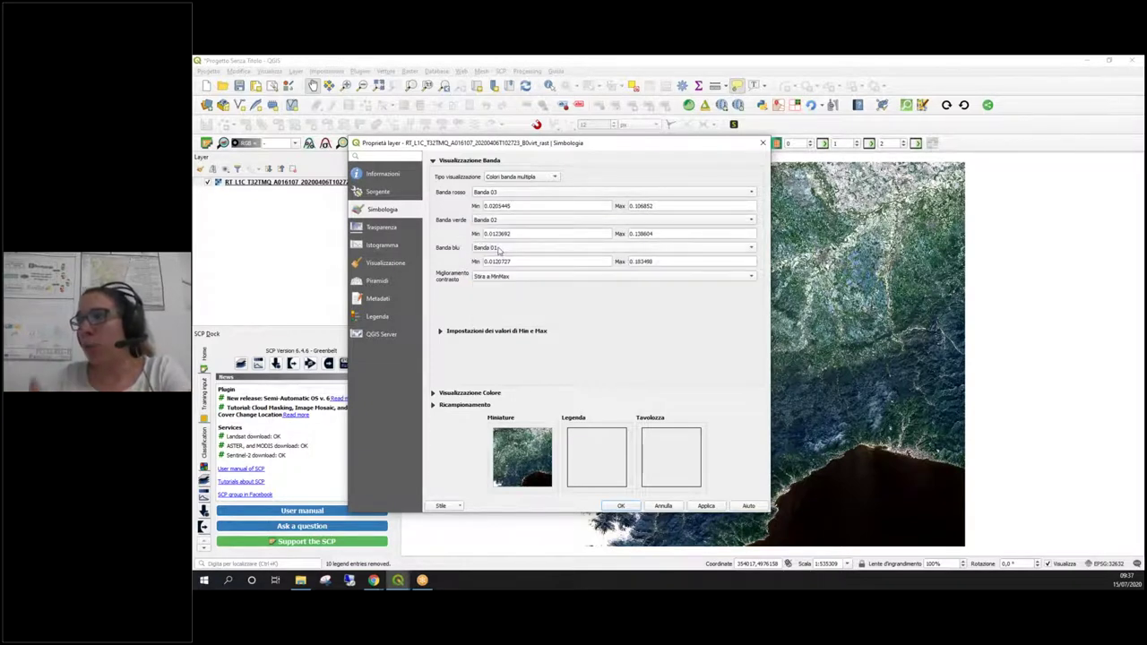
click(715, 508)
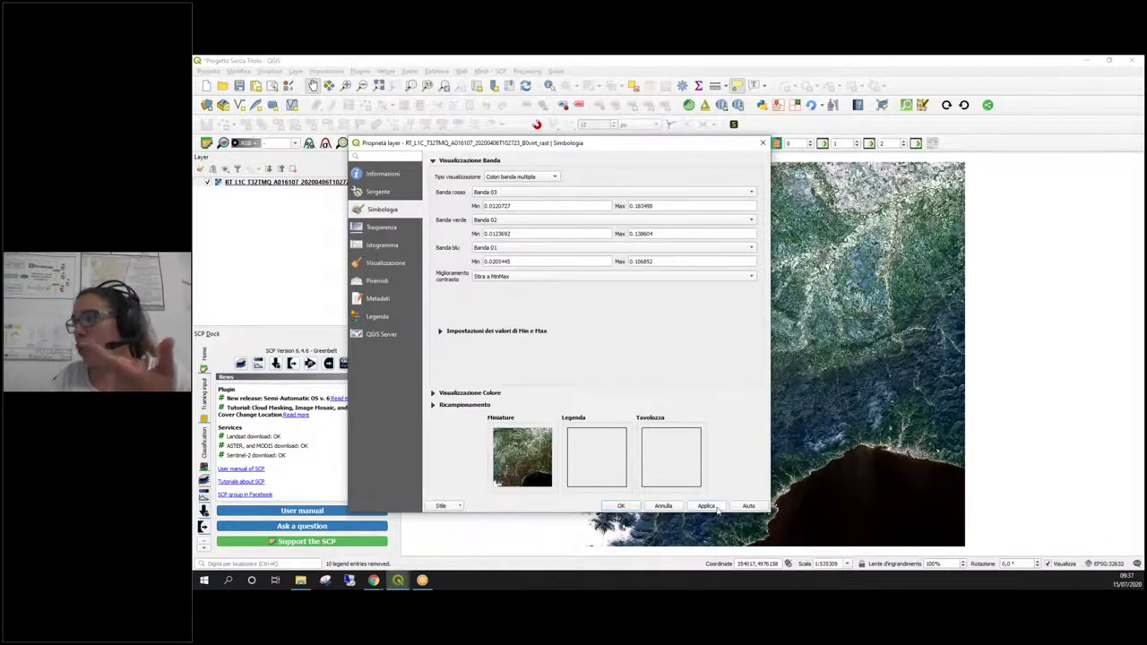
click(621, 507)
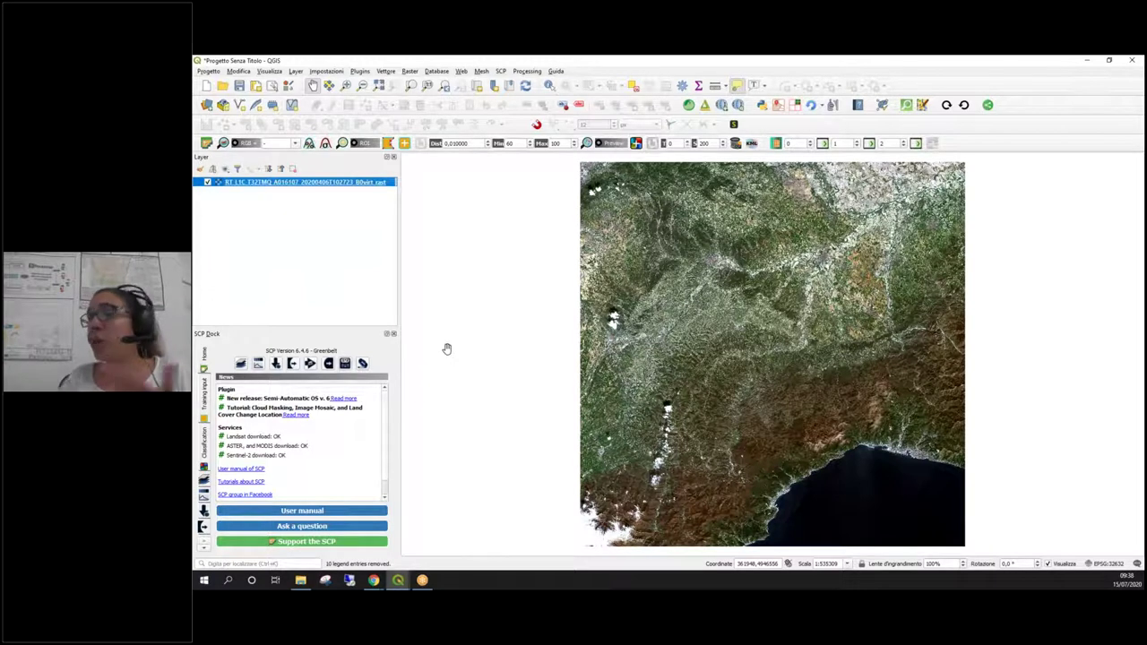
- Set the virtual raster's multiband symbology to Banda 07 for red, Banda 03 for green and Banda 02 for blue, and apply it
right_click(310, 184)
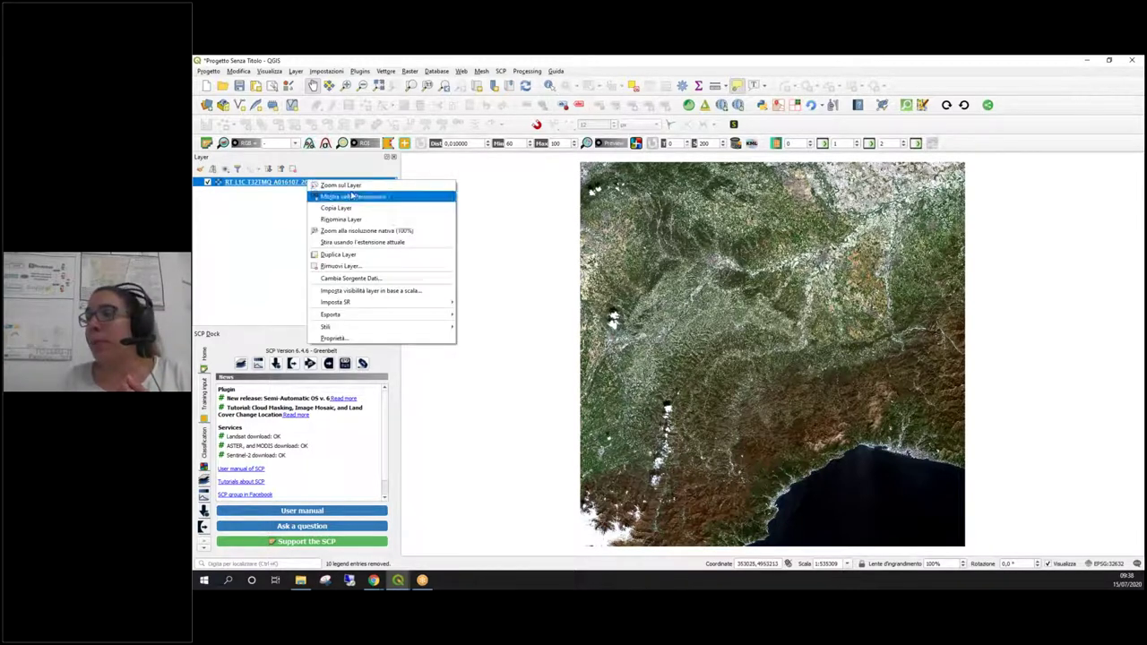
click(345, 339)
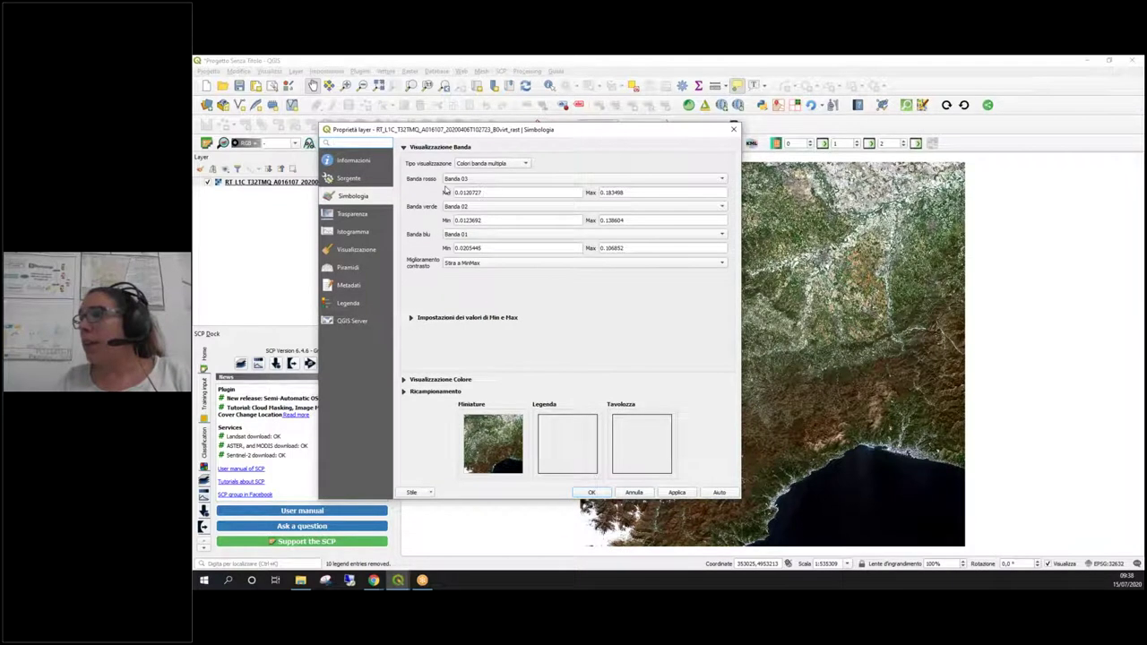
click(504, 180)
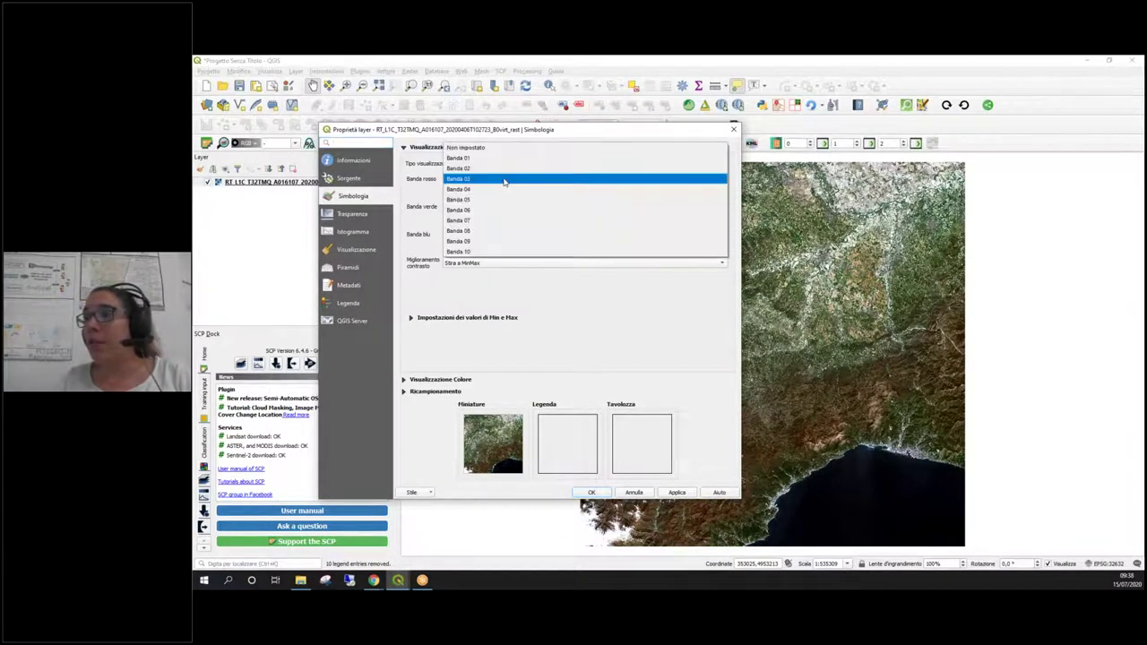
click(499, 221)
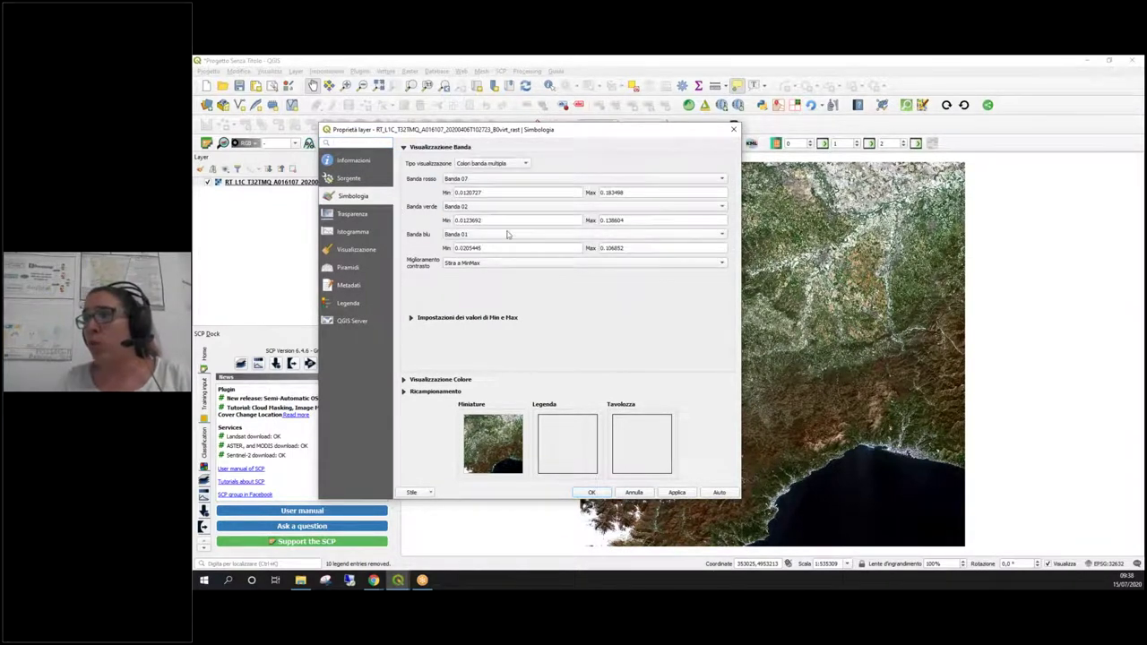
click(484, 207)
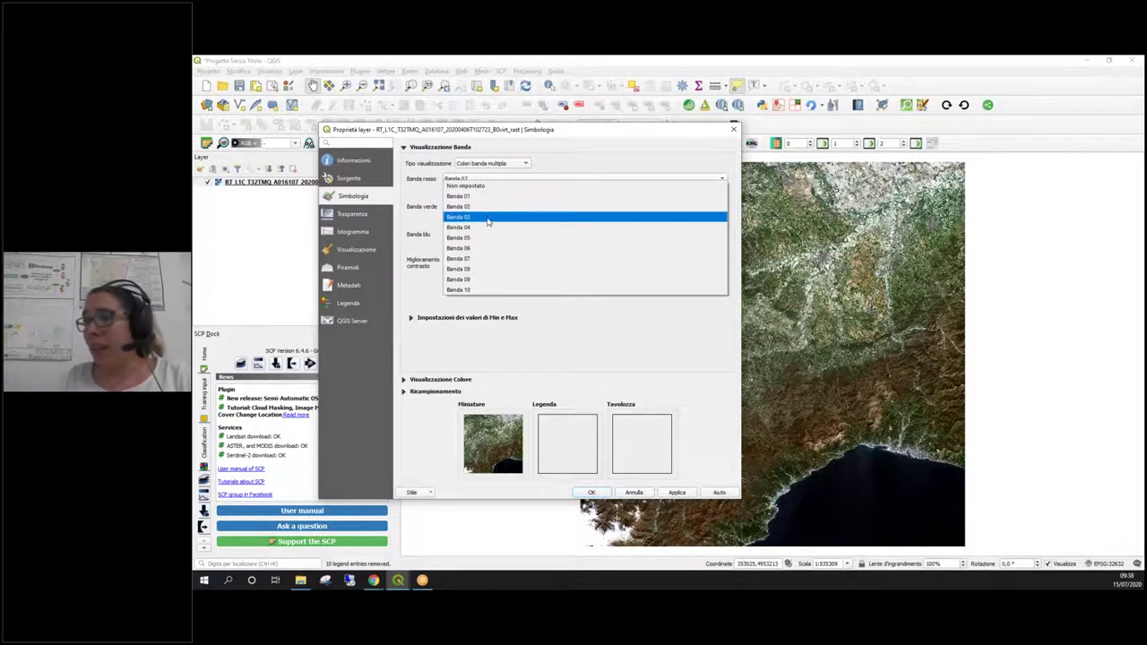
click(489, 221)
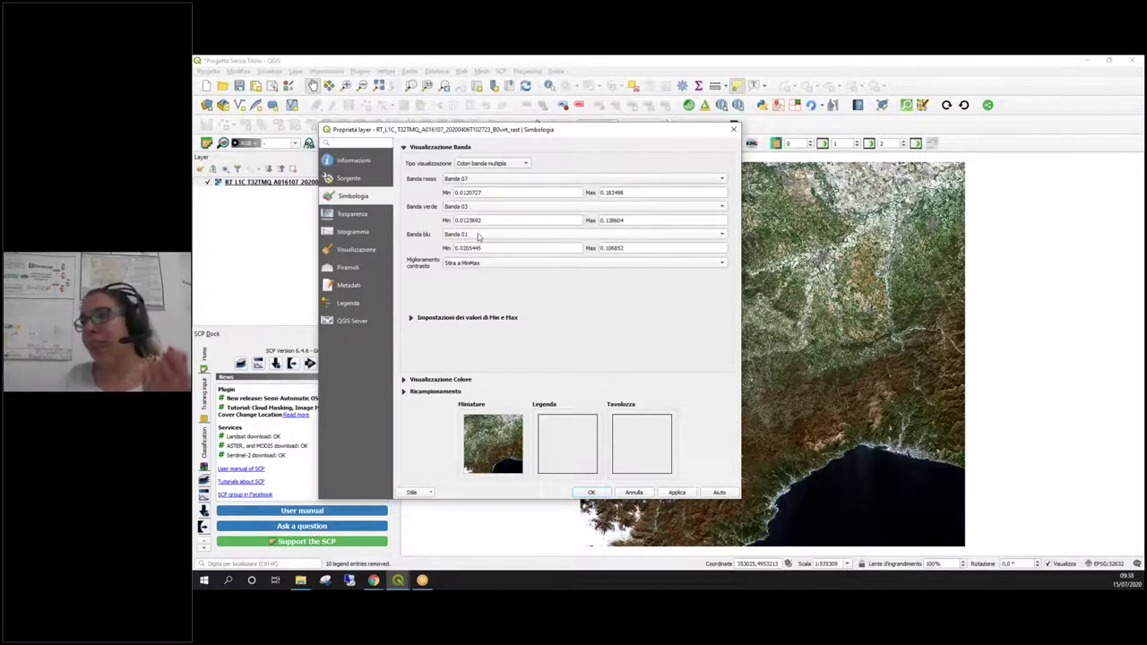
click(479, 235)
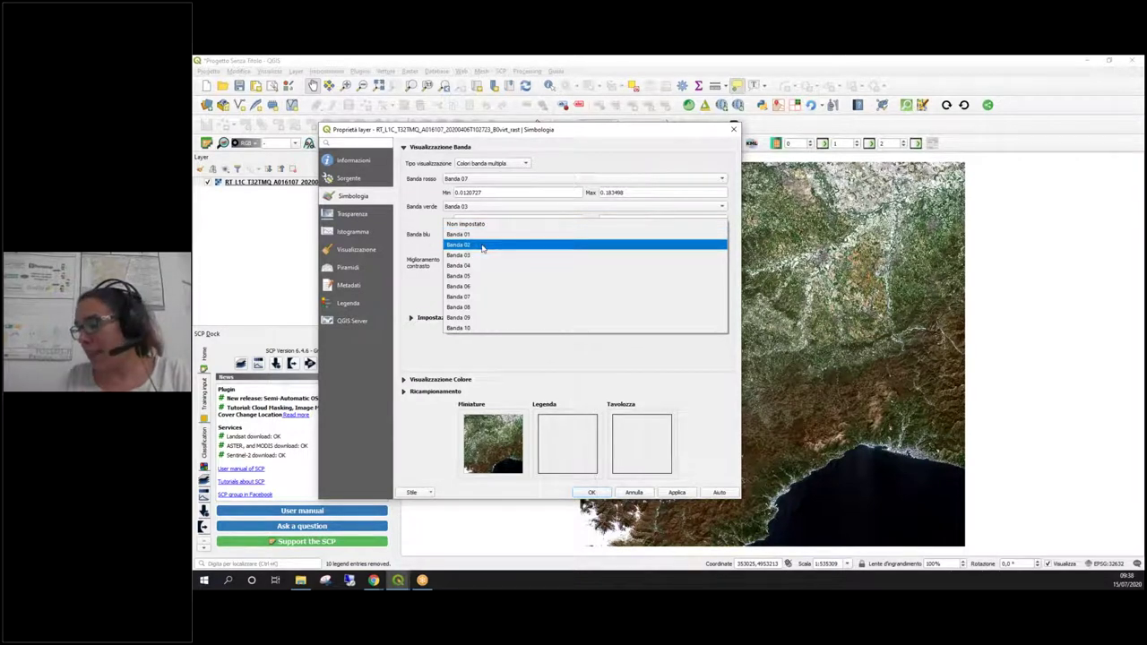
click(482, 245)
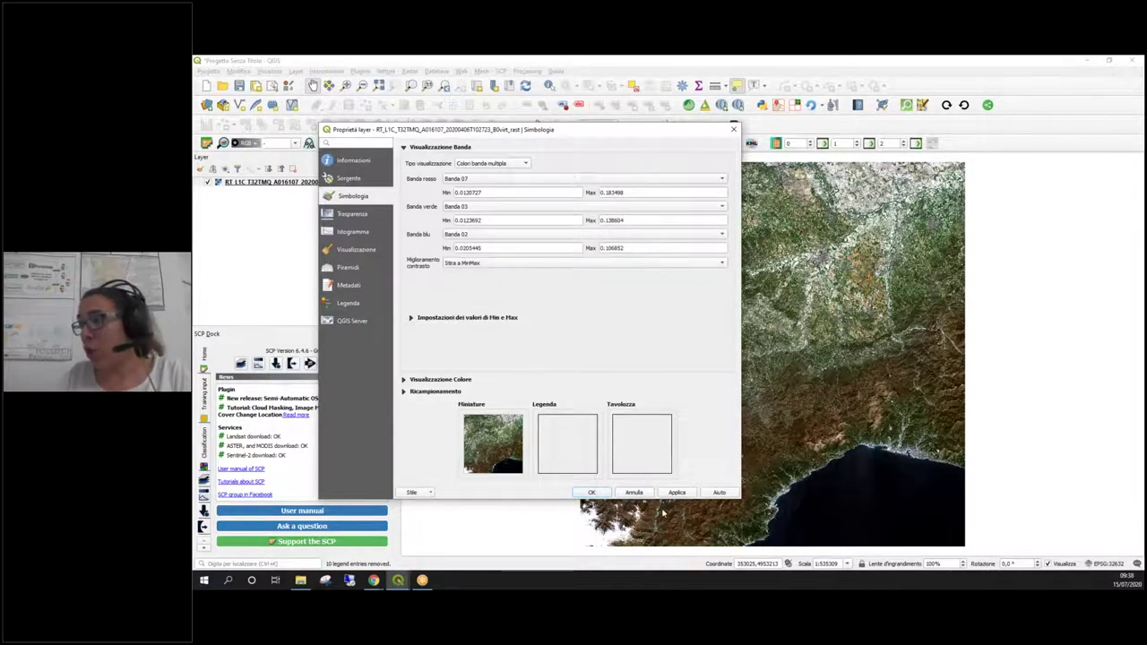
click(675, 494)
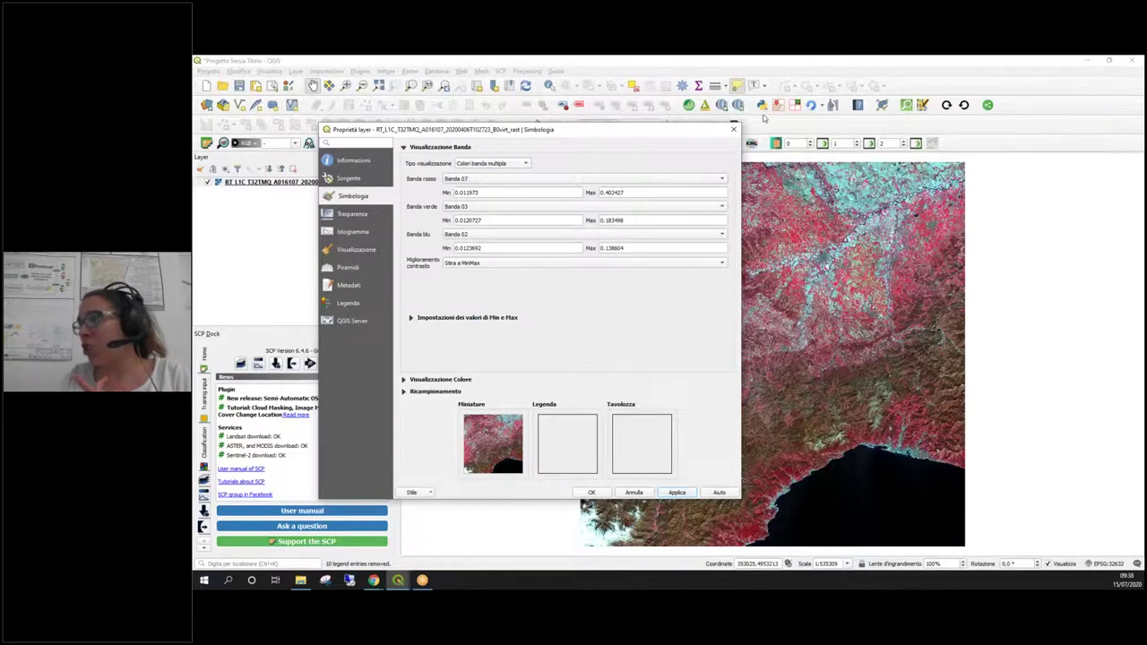
click(604, 494)
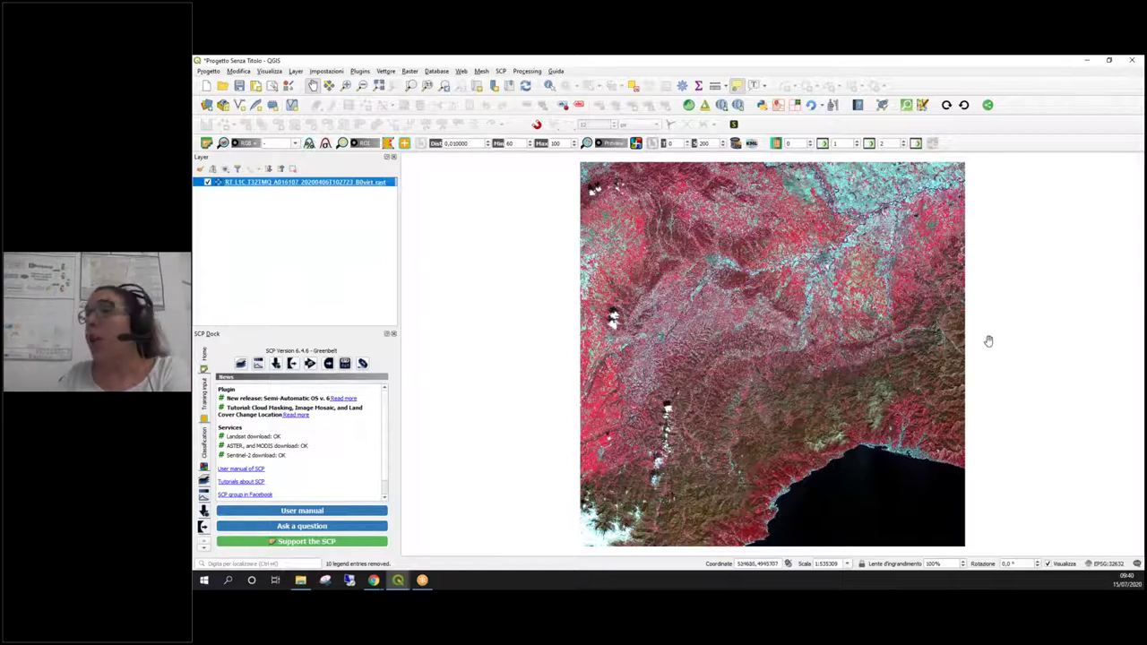
- Open the properties of the virtual raster layer
right_click(299, 182)
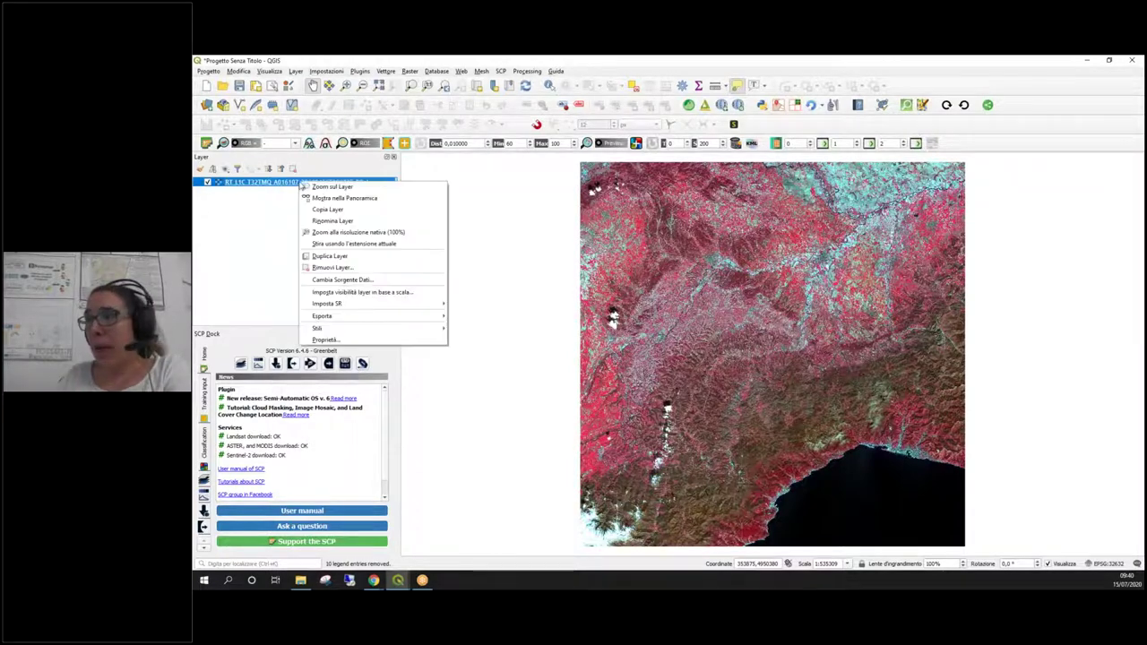
click(395, 341)
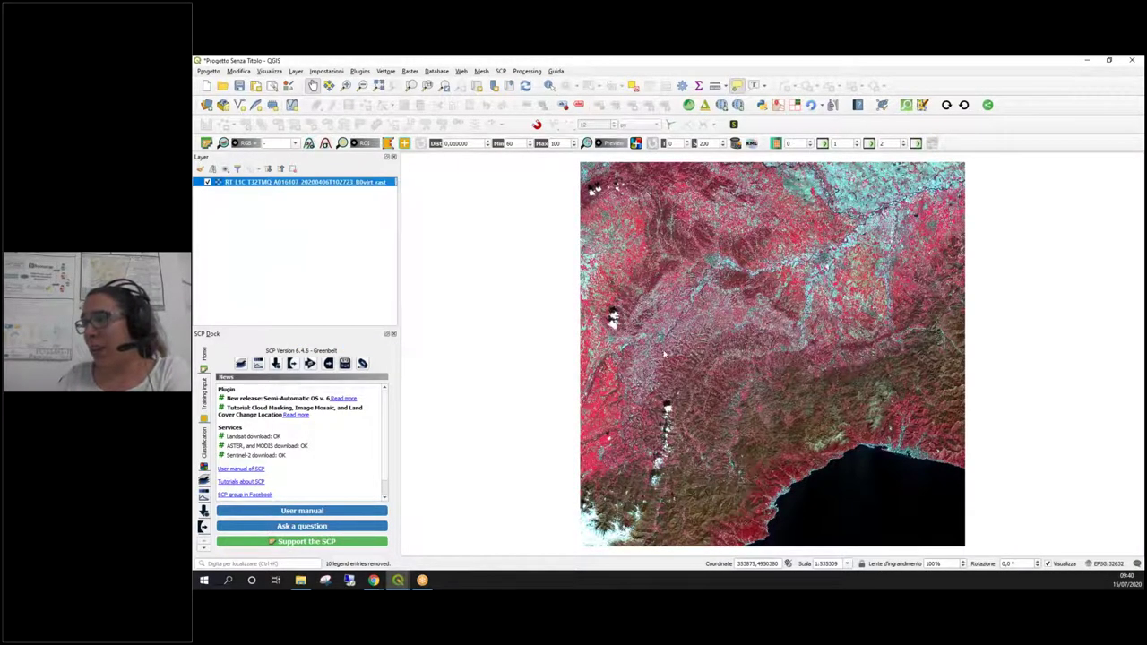